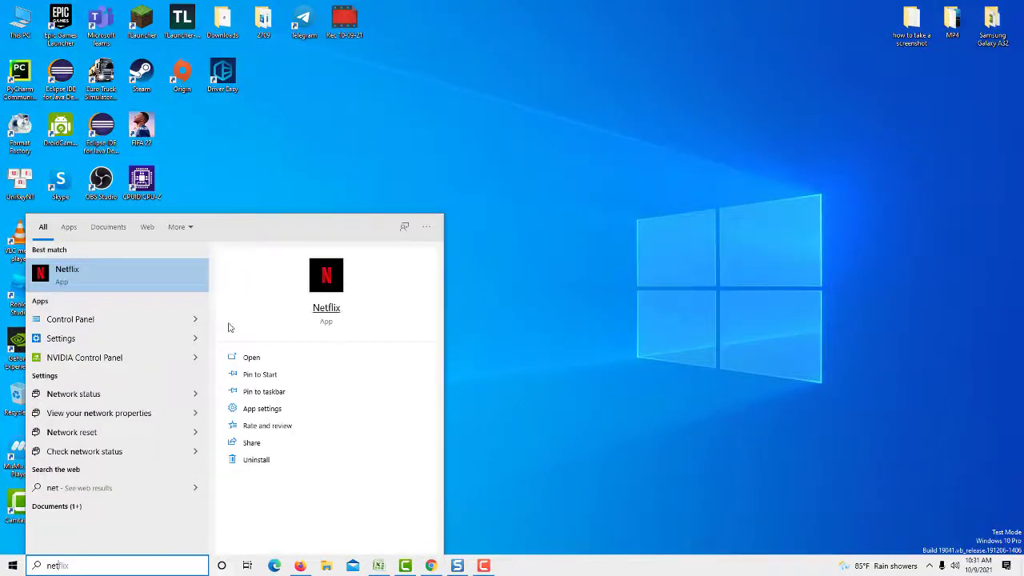
- Launch Netflix, then search the Start menu for 'store'
left_click(151, 281)
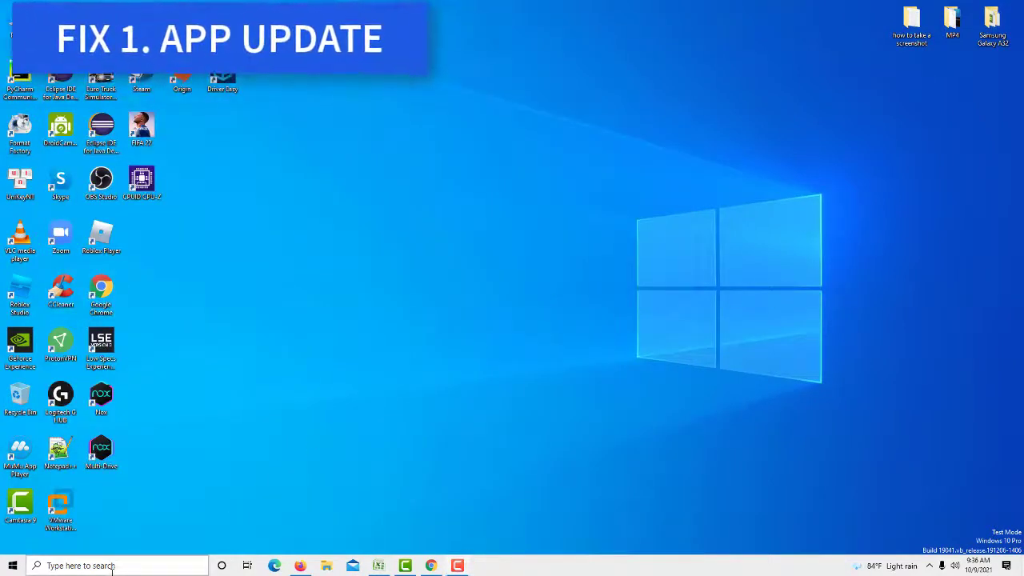
left_click(107, 565)
type("store")
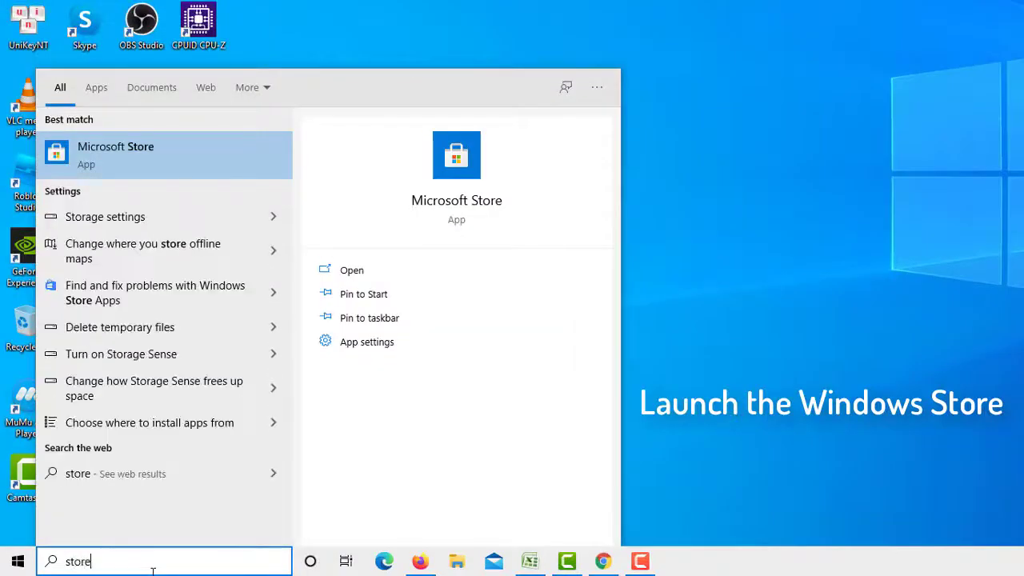
- Open Microsoft Store and go to its Downloads and updates page
left_click(206, 155)
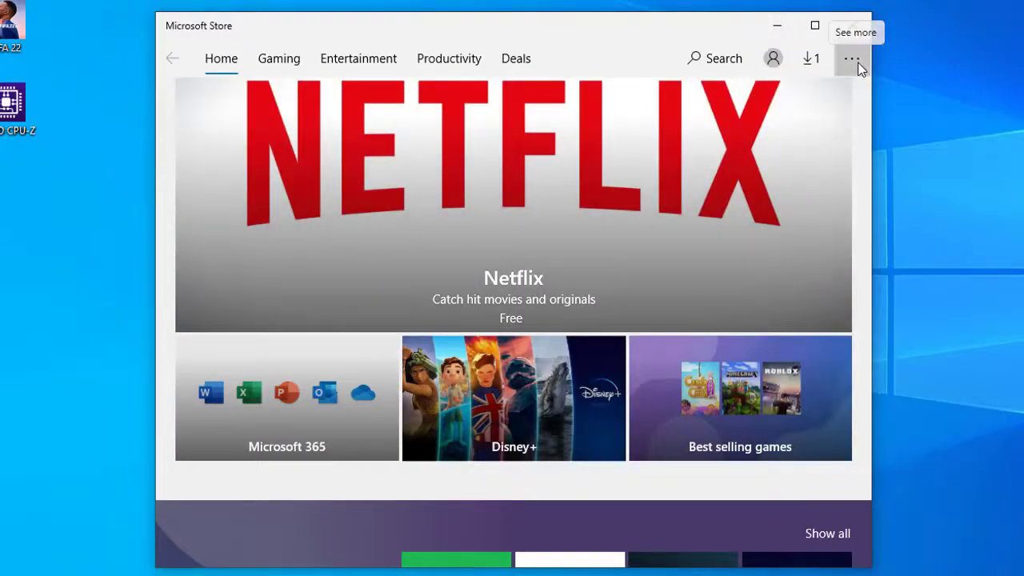
left_click(857, 64)
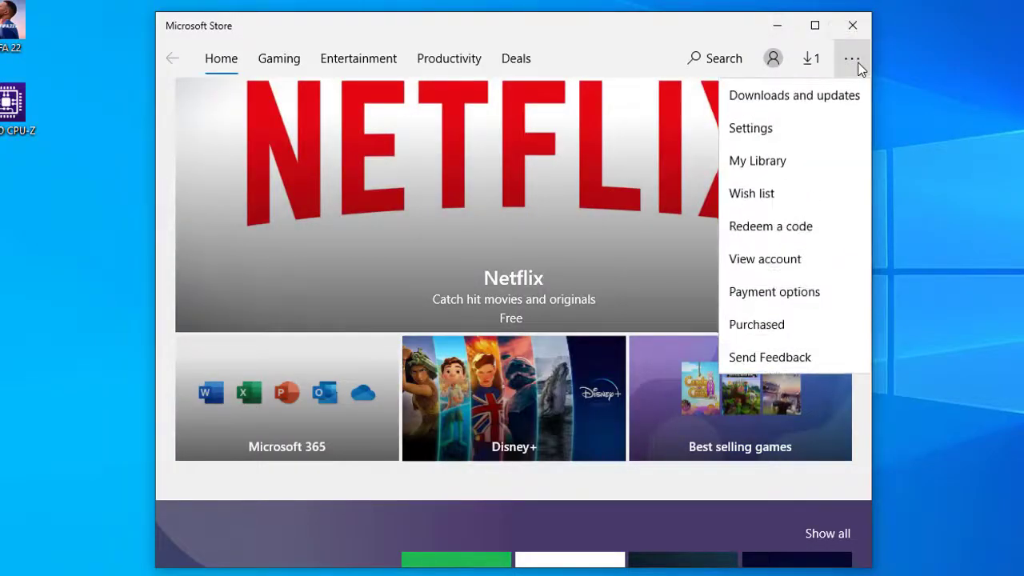
left_click(818, 97)
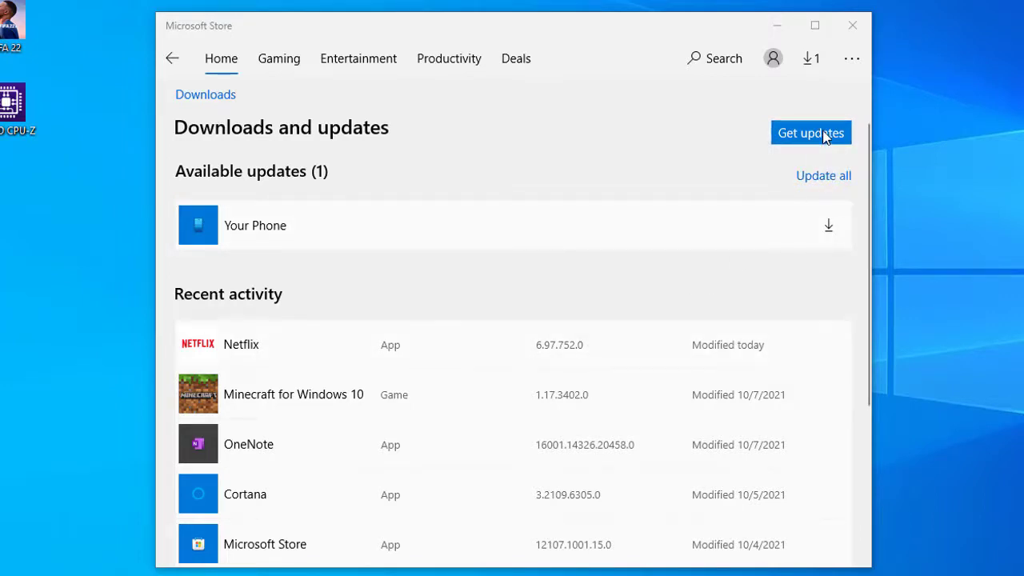
- Run Get updates to check for updates to installed Store apps
left_click(824, 136)
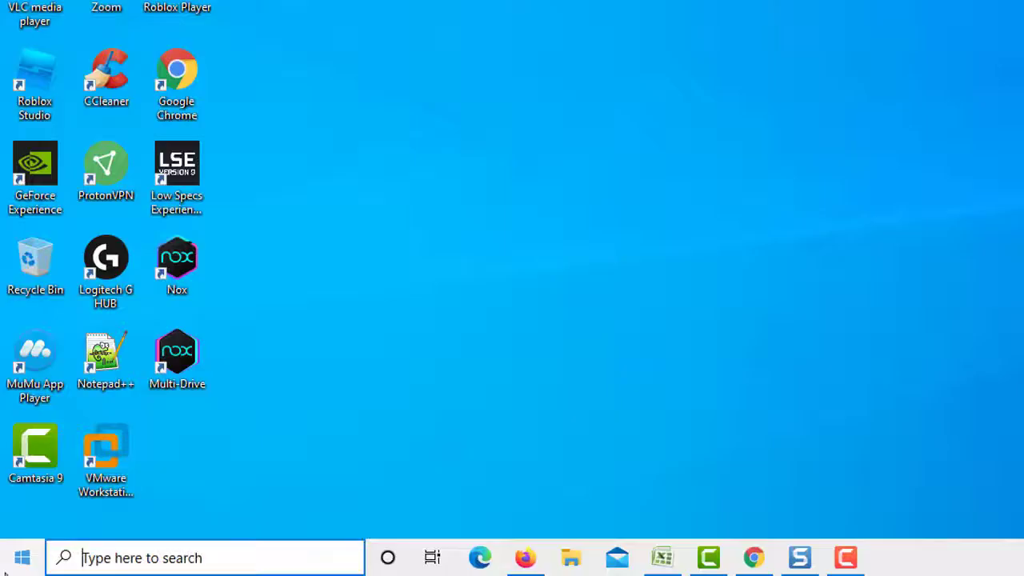
- Go to Settings > Apps & features and expand the Netflix entry
left_click(13, 559)
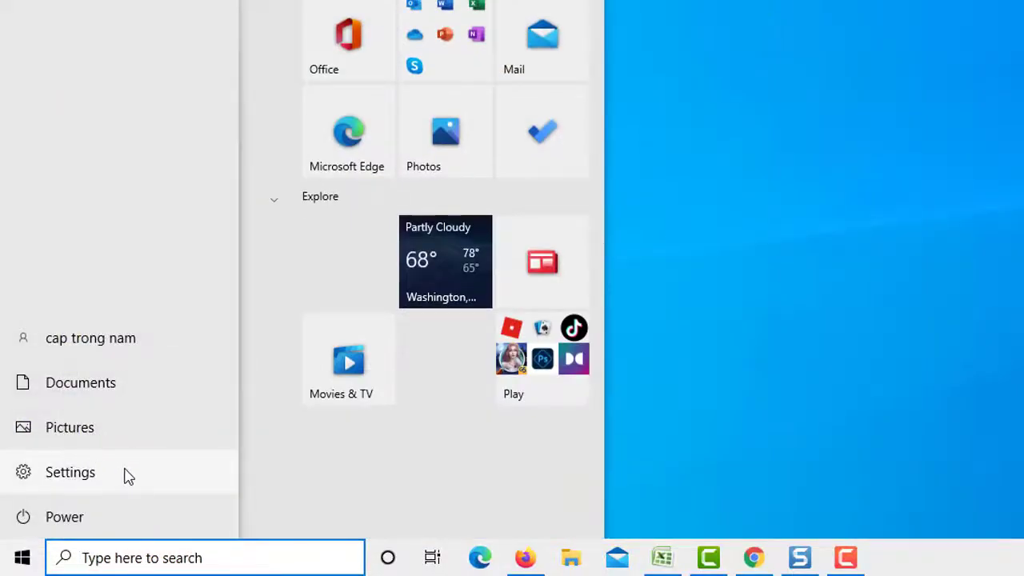
left_click(125, 473)
left_click(723, 407)
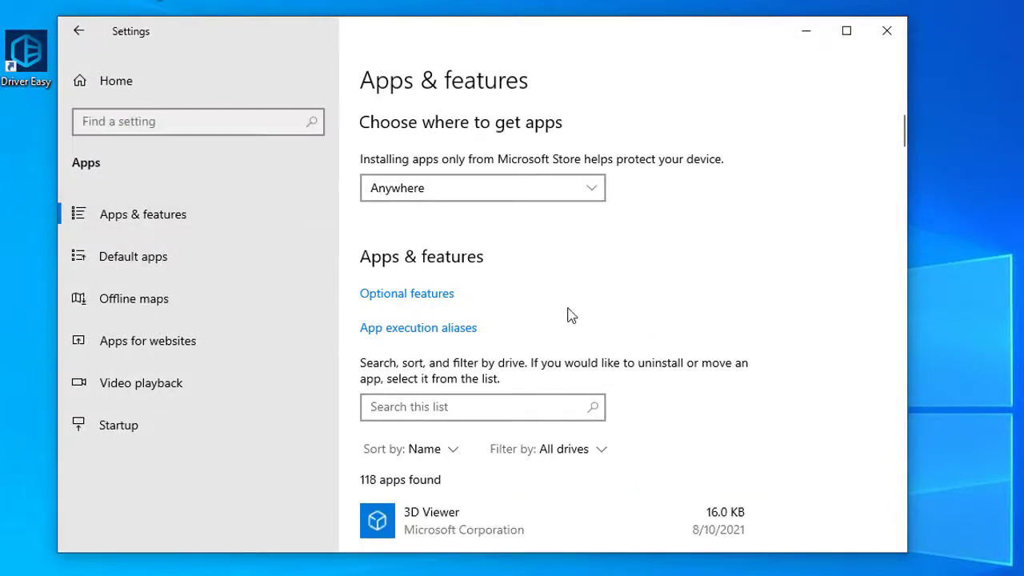
scroll(676, 389, "down", 3)
scroll(676, 392, "down", 5)
scroll(677, 395, "down", 5)
scroll(676, 395, "down", 4)
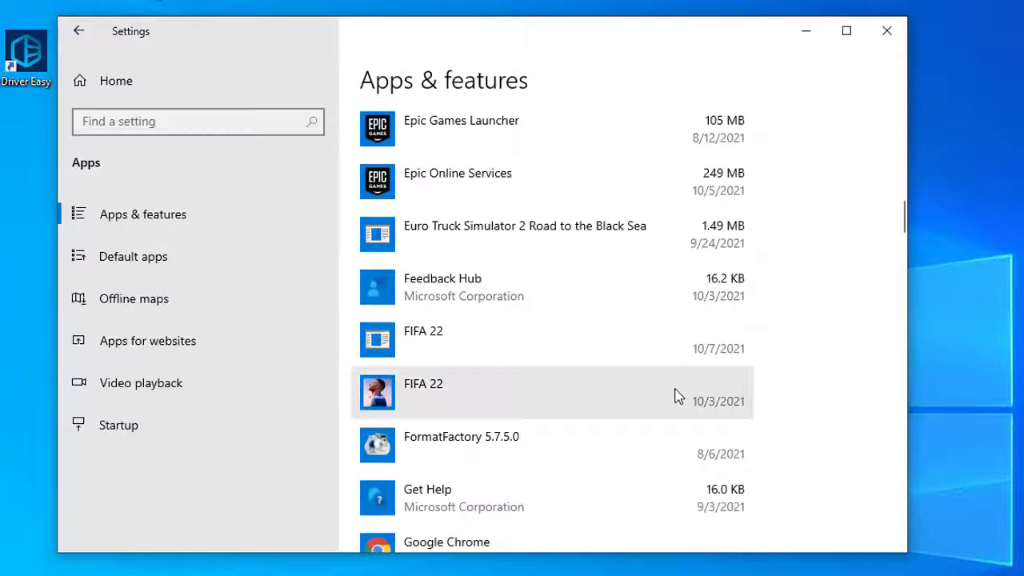
scroll(677, 395, "down", 5)
scroll(677, 395, "down", 5)
scroll(677, 393, "down", 5)
scroll(675, 393, "down", 5)
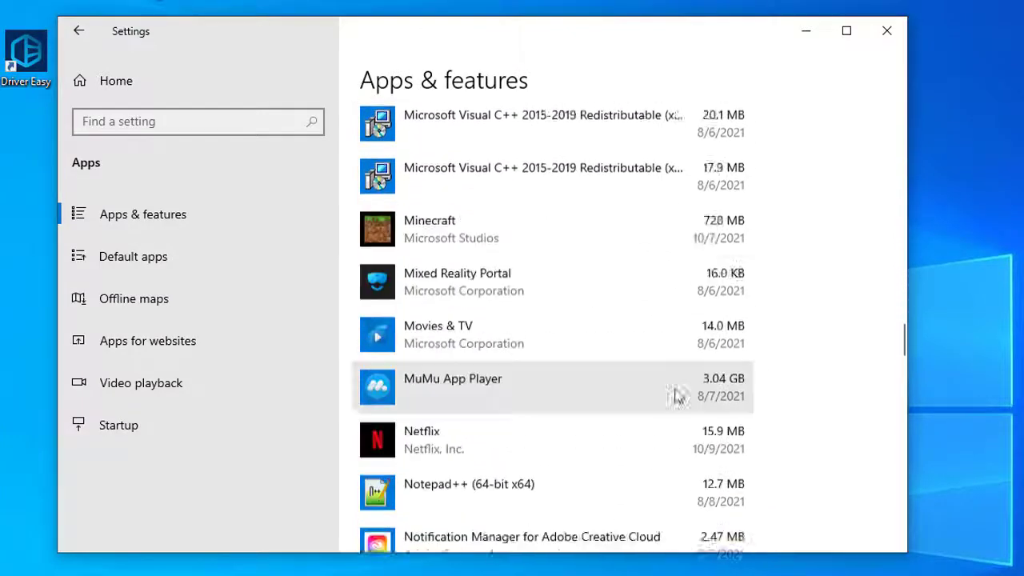
left_click(517, 342)
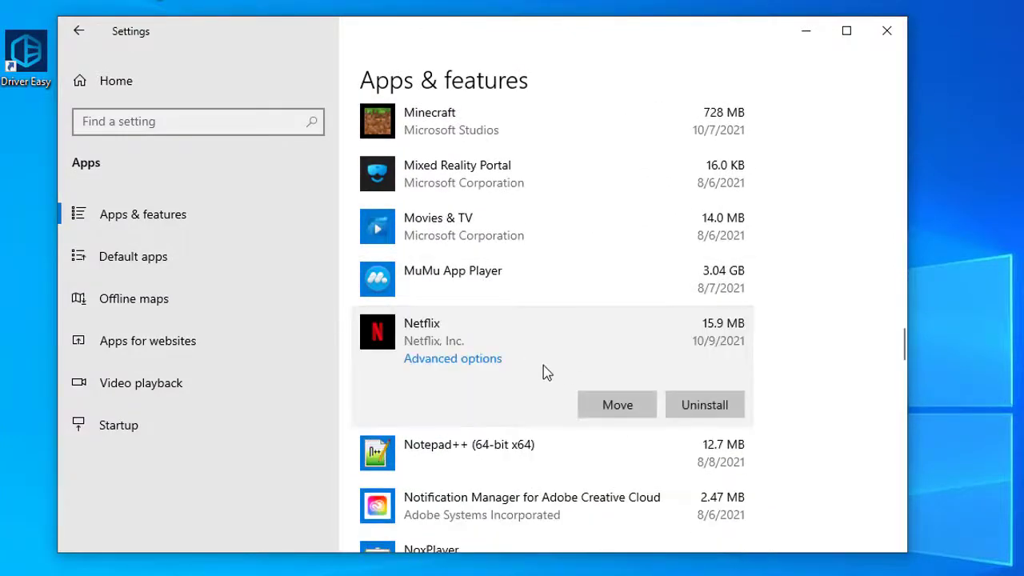
- In Netflix's advanced options, terminate the app and reset its data
left_click(476, 362)
scroll(476, 362, "down", 1)
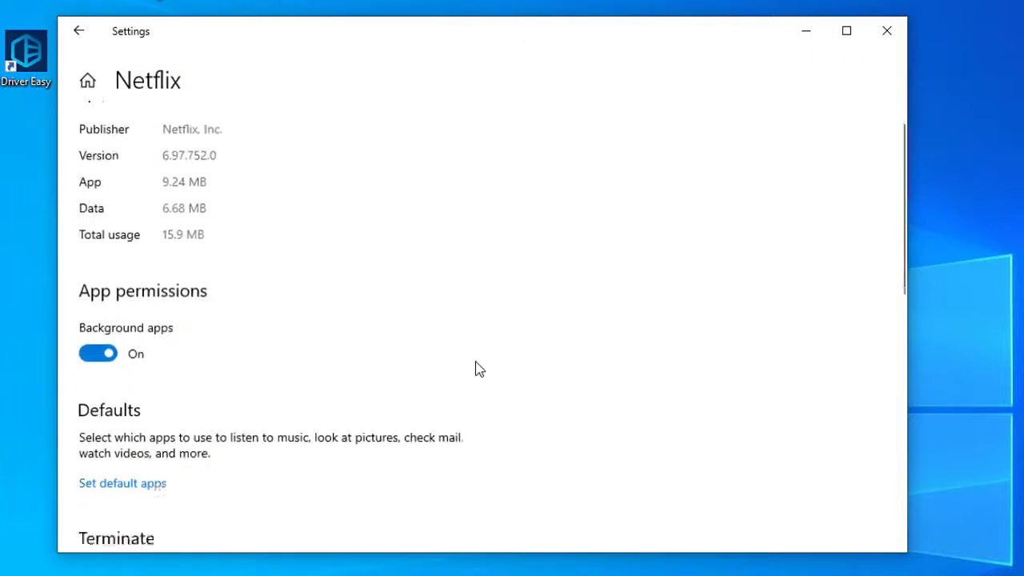
scroll(477, 362, "down", 3)
scroll(476, 362, "down", 2)
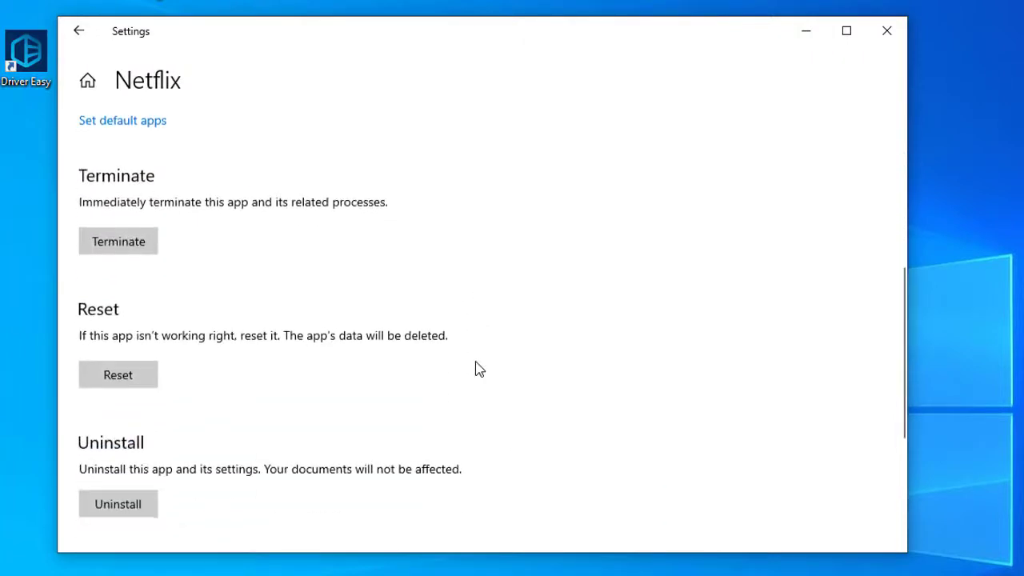
left_click(148, 253)
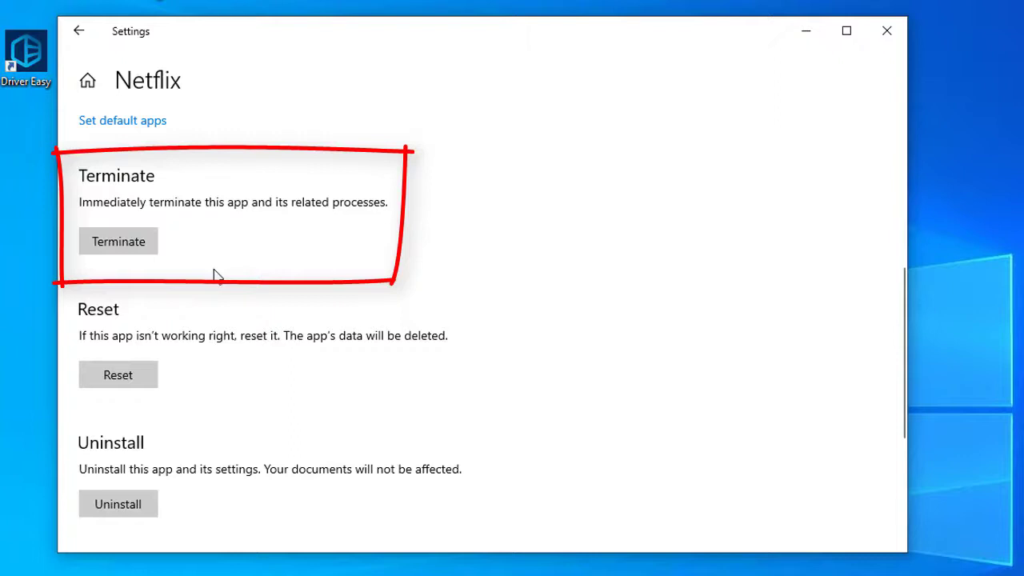
left_click(150, 372)
left_click(286, 331)
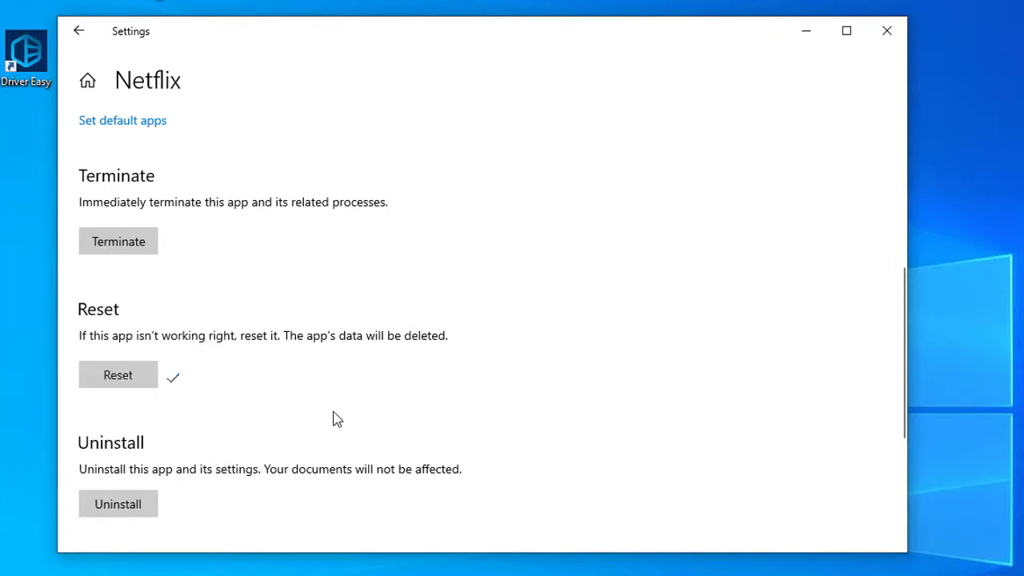
- Uninstall Netflix and start reinstalling it from the Microsoft Store
left_click(144, 506)
left_click(295, 462)
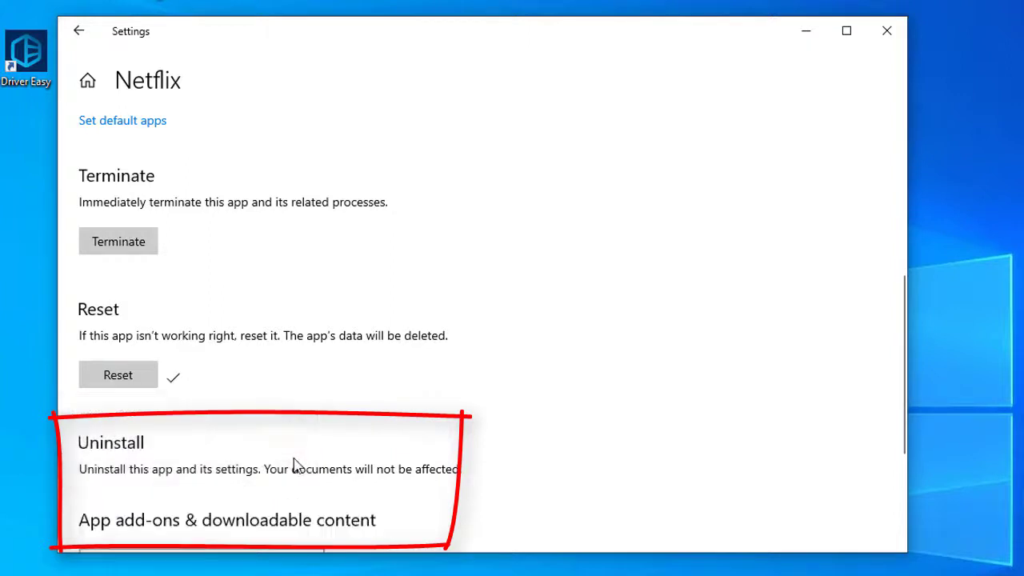
scroll(344, 506, "down", 1)
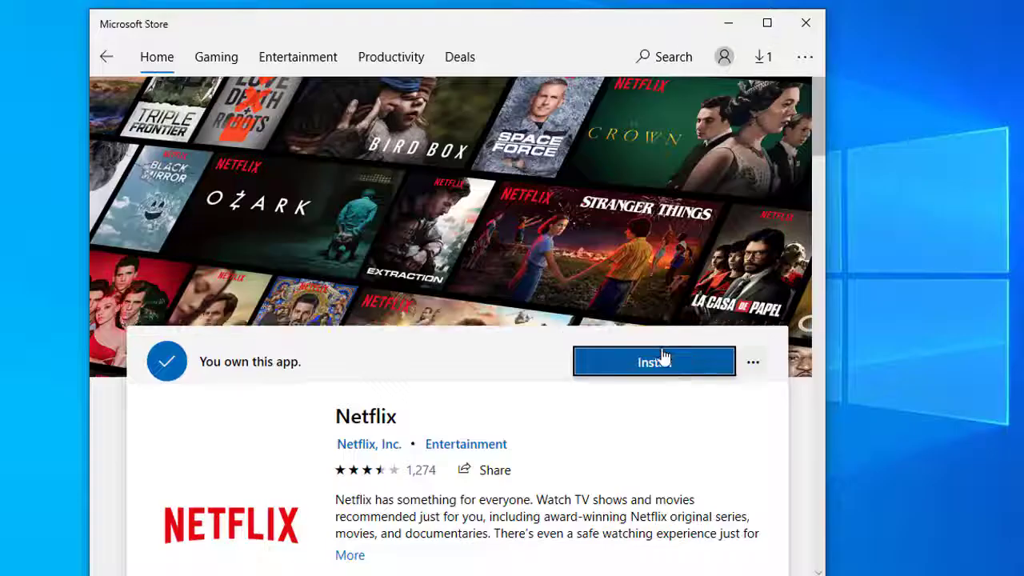
left_click(663, 356)
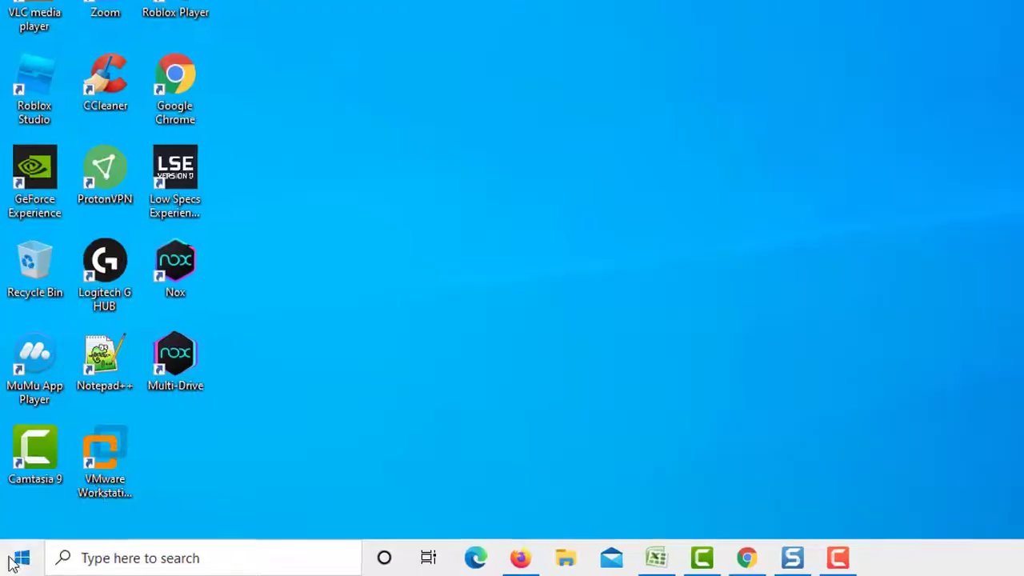
- Go to Update & Security > Troubleshoot > Additional troubleshooters, down to Windows Store Apps
left_click(12, 560)
left_click(75, 475)
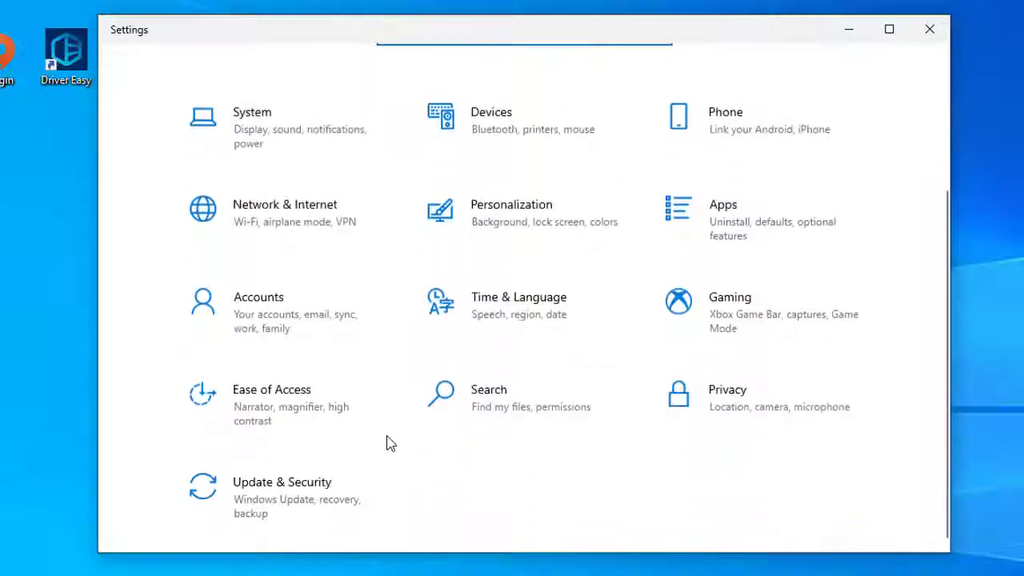
left_click(305, 492)
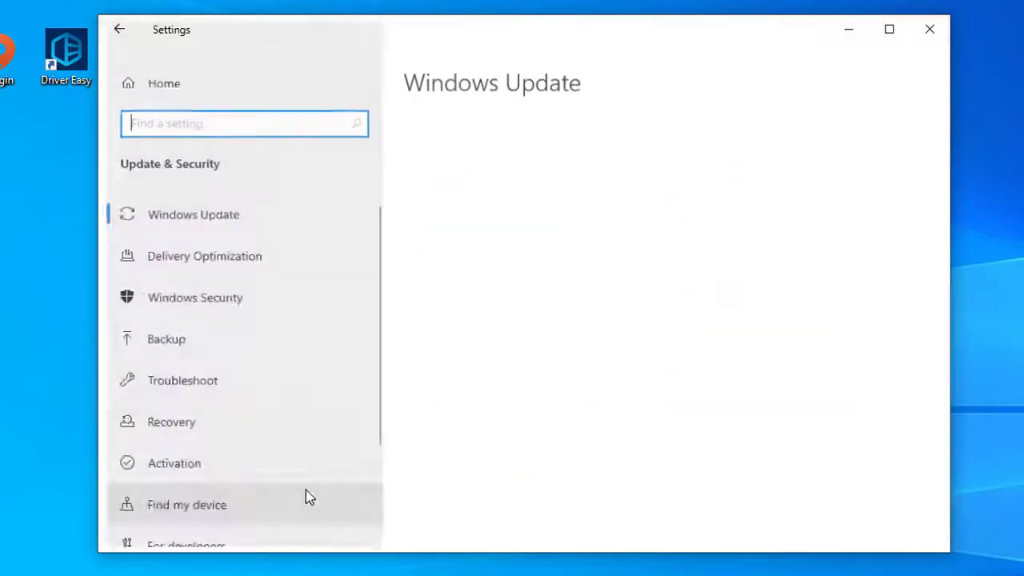
left_click(248, 400)
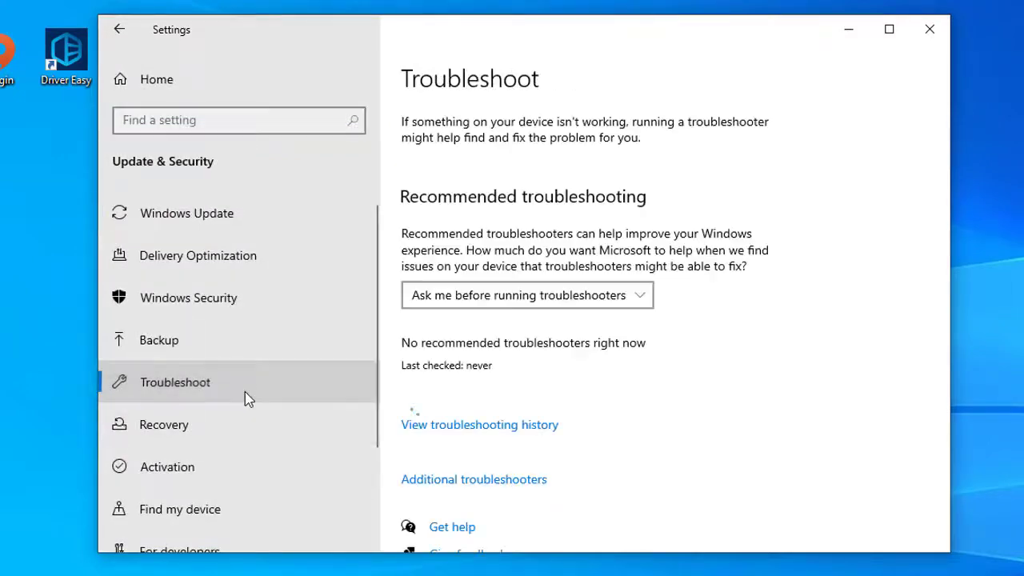
left_click(511, 479)
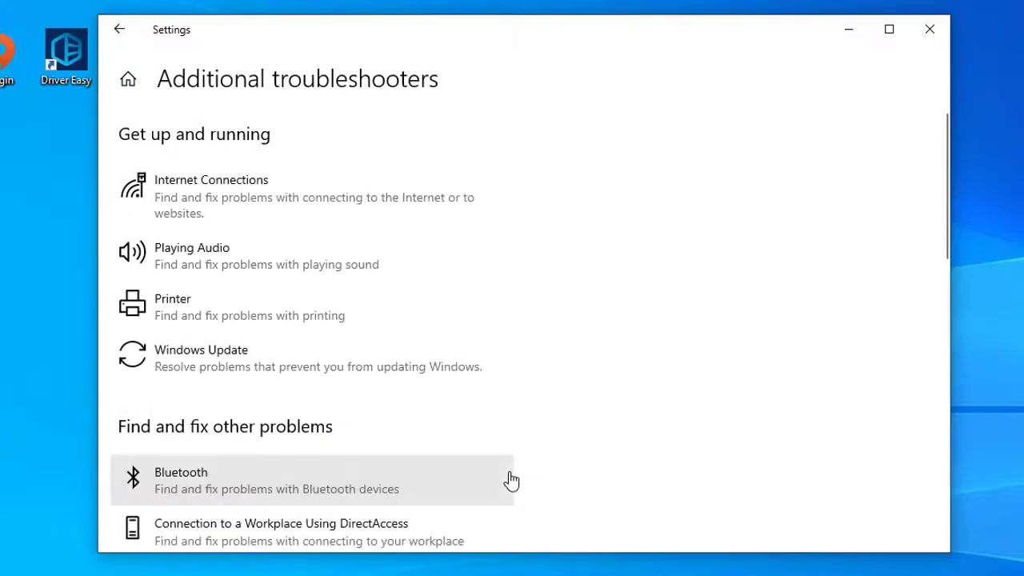
scroll(509, 476, "down", 4)
scroll(510, 475, "down", 4)
scroll(510, 475, "down", 3)
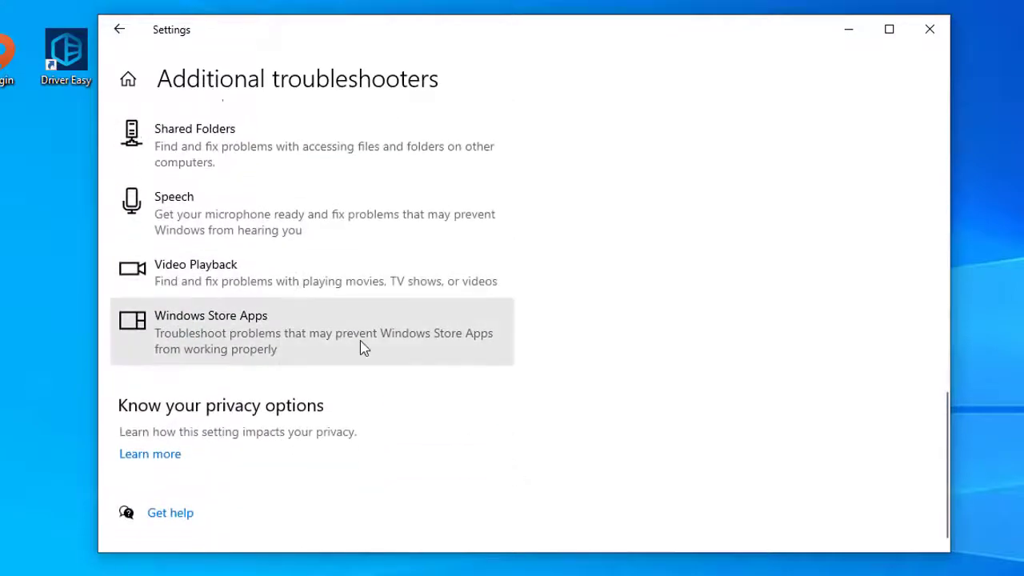
- Run the Windows Store Apps troubleshooter, continuing past the Reset an app advice
left_click(340, 337)
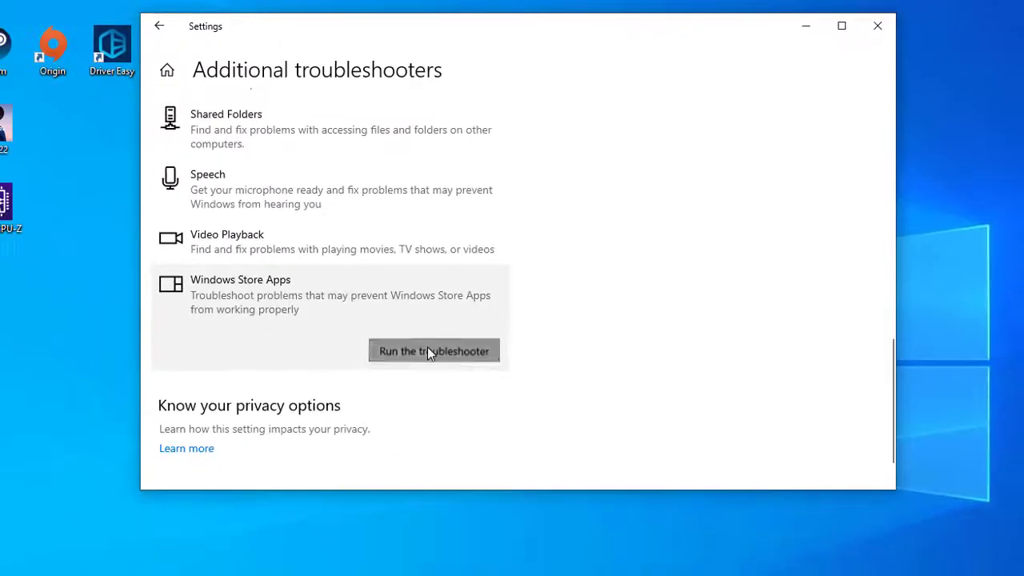
left_click(427, 352)
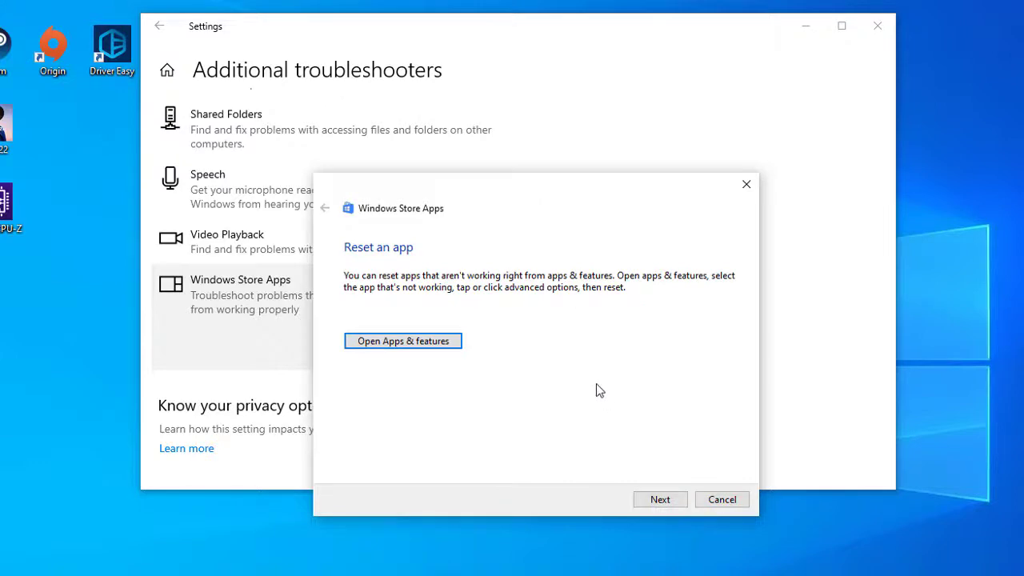
left_click(663, 501)
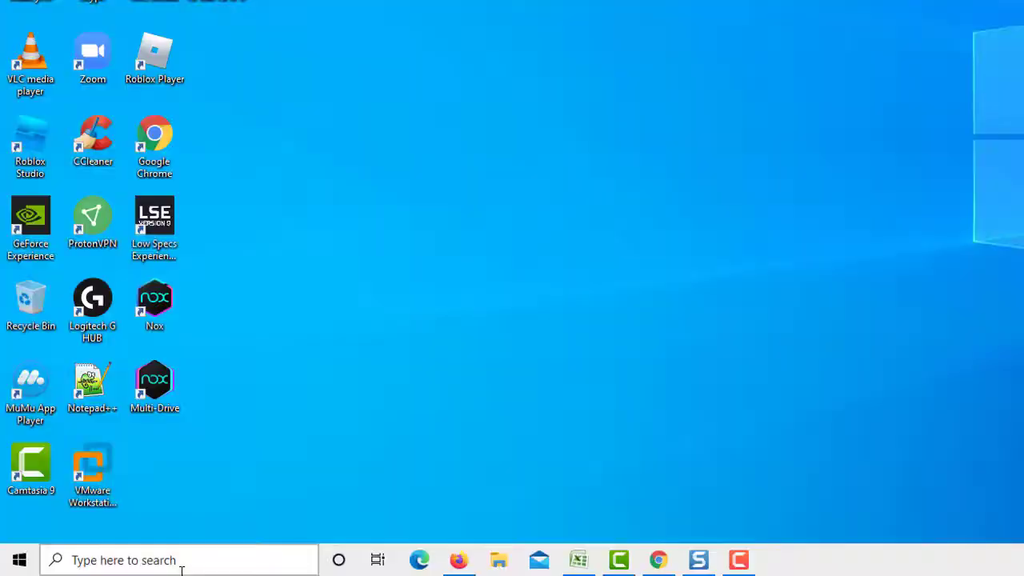
- In Windows Defender Firewall, keep Netflix allowed on Private and Public networks and save
left_click(120, 566)
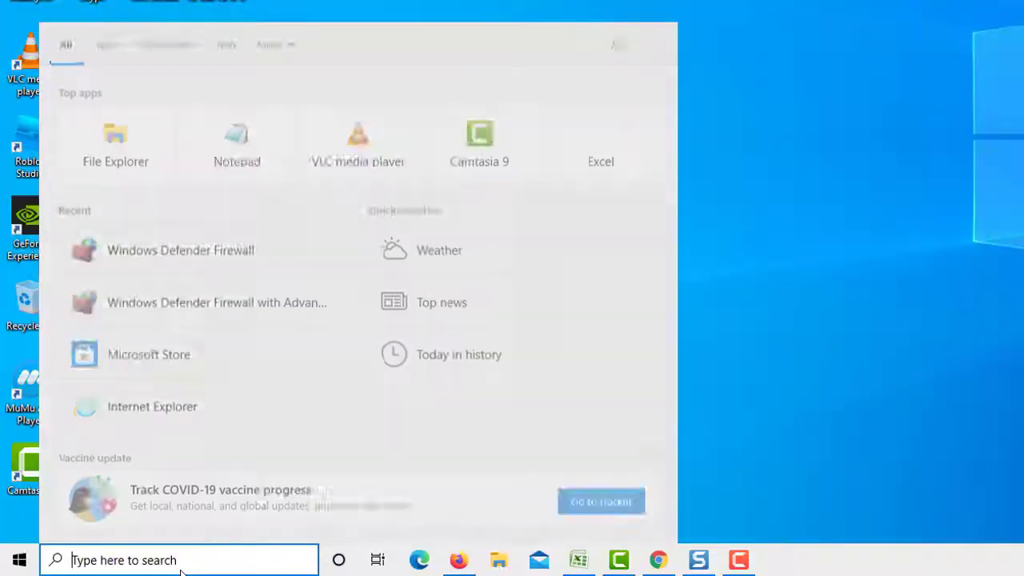
type("Windows Defender Firewall")
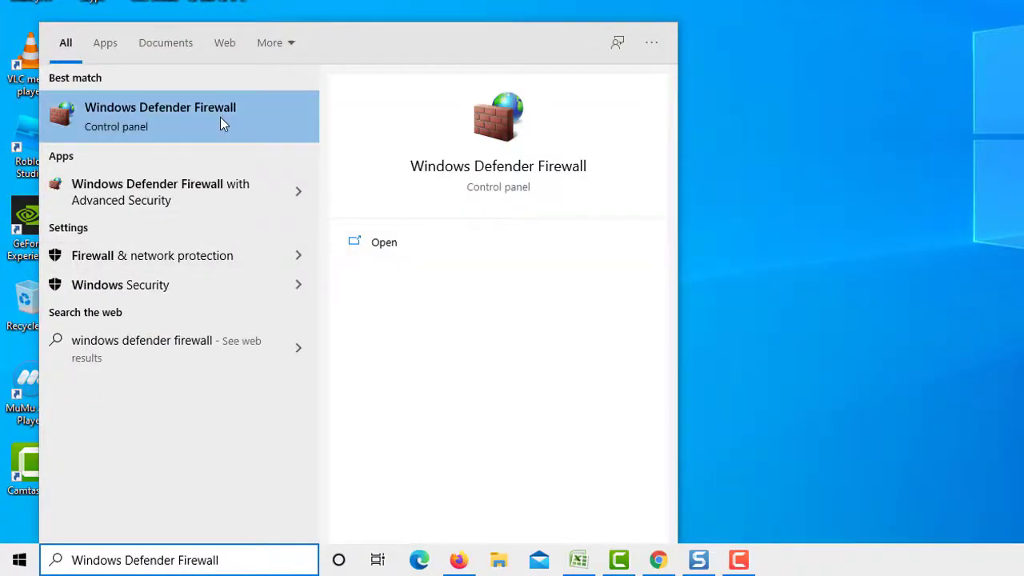
left_click(220, 117)
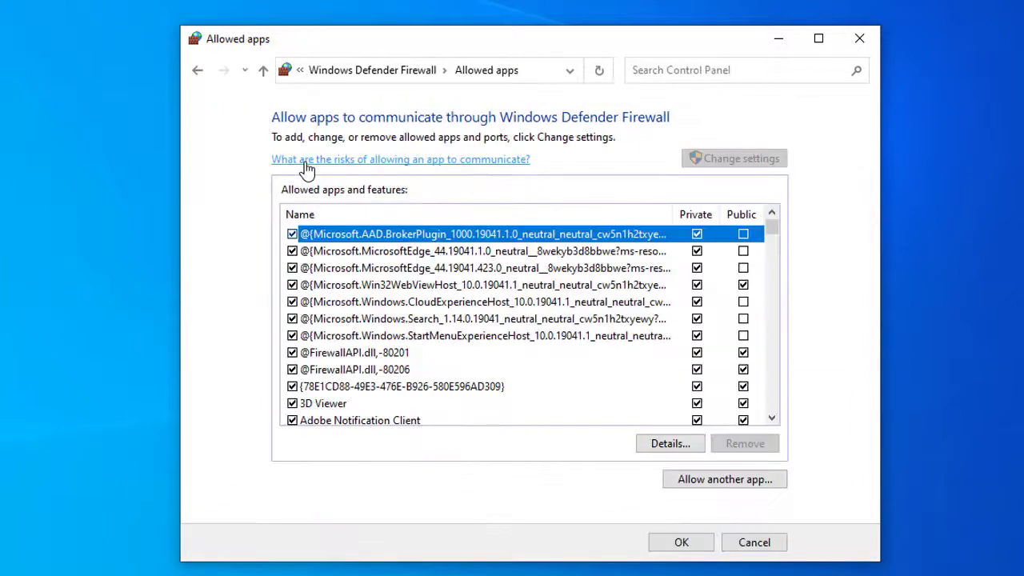
scroll(641, 350, "down", 10)
scroll(601, 336, "down", 10)
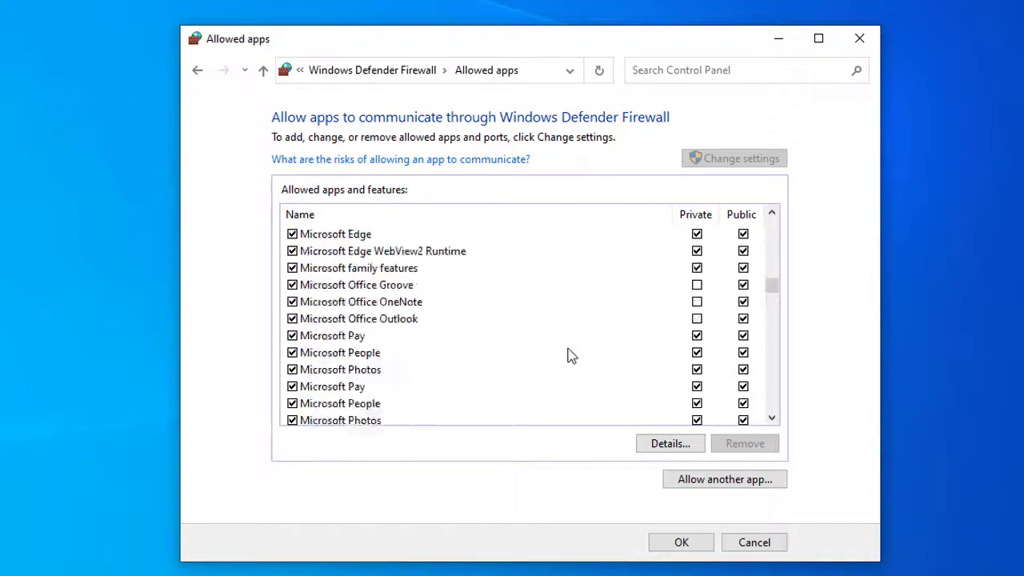
scroll(569, 355, "down", 10)
scroll(544, 341, "down", 5)
scroll(520, 338, "up", 4)
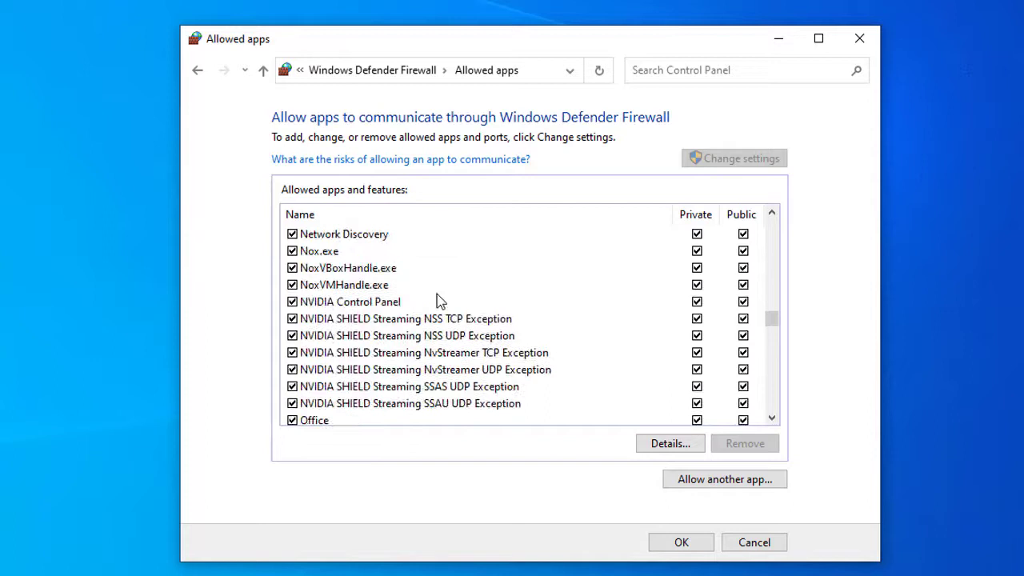
scroll(432, 296, "up", 1)
left_click(333, 253)
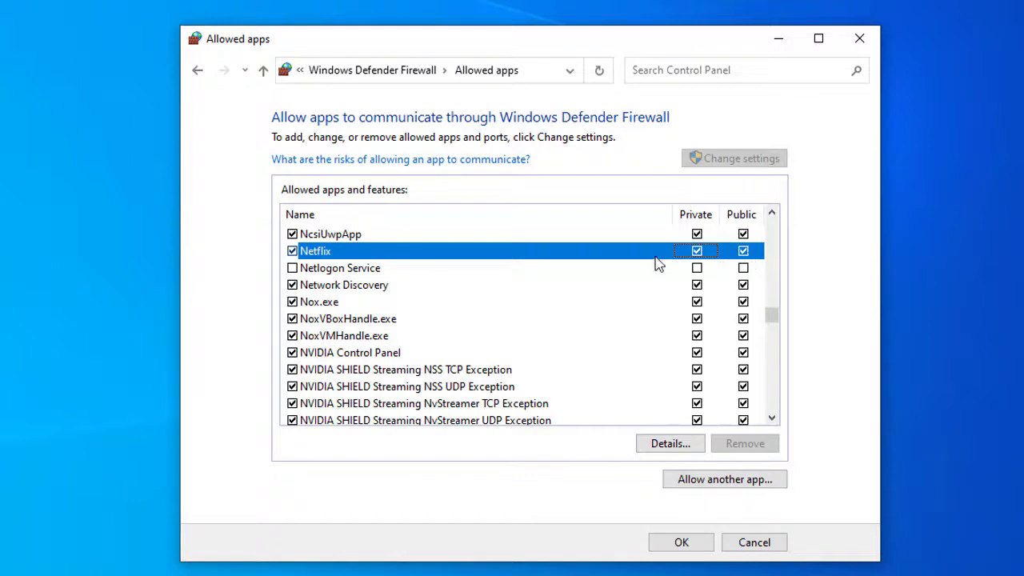
left_click(694, 544)
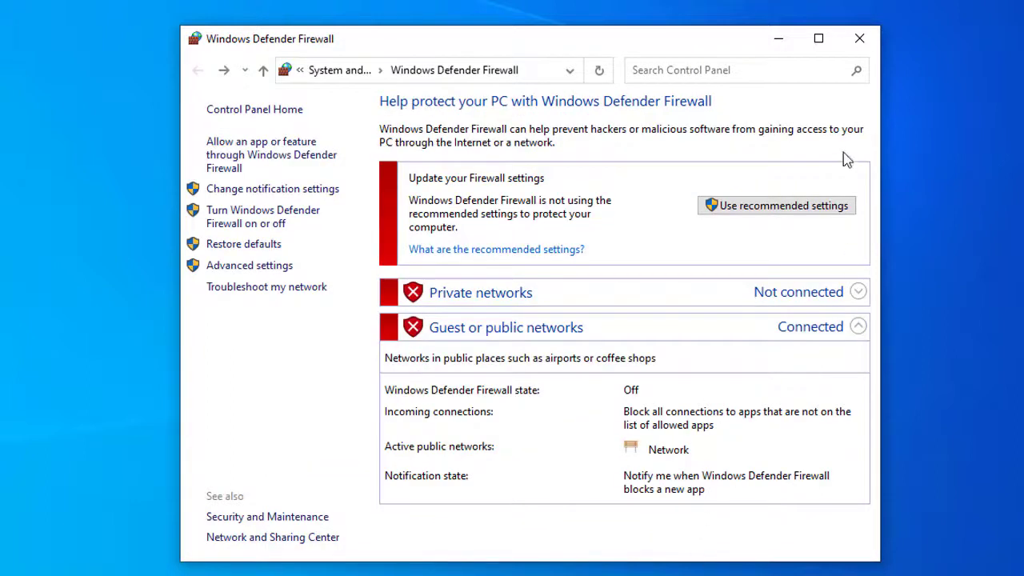
left_click(860, 39)
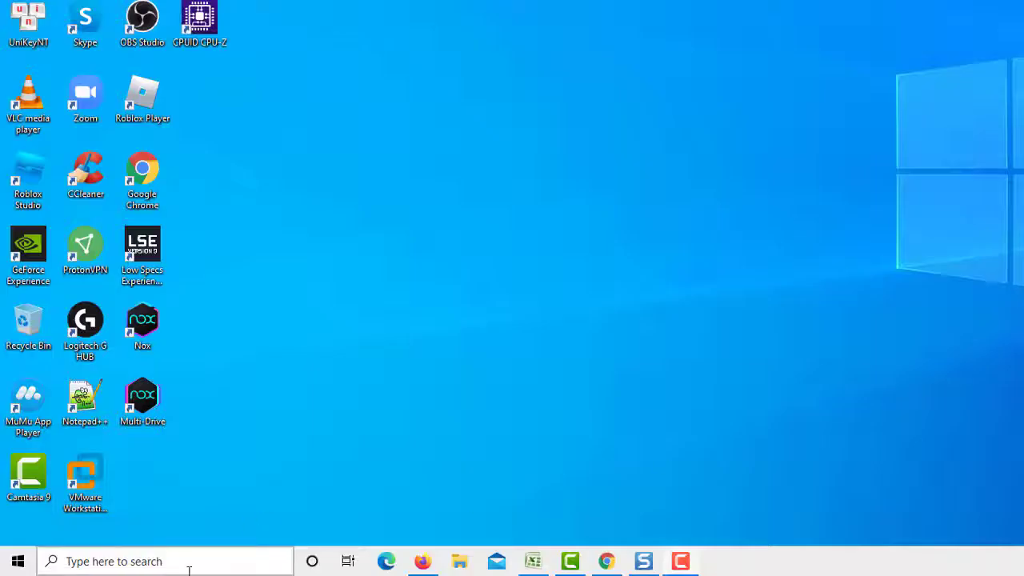
- Flush the DNS cache with ipconfig /flushdns in an administrator Command Prompt
left_click(189, 562)
type("c")
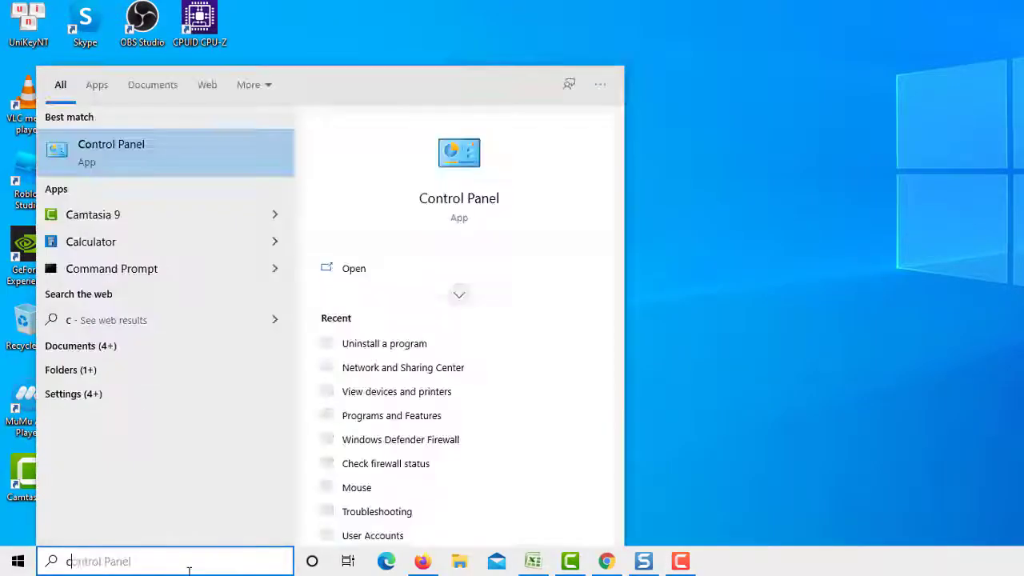
type("ommand prompt")
right_click(185, 153)
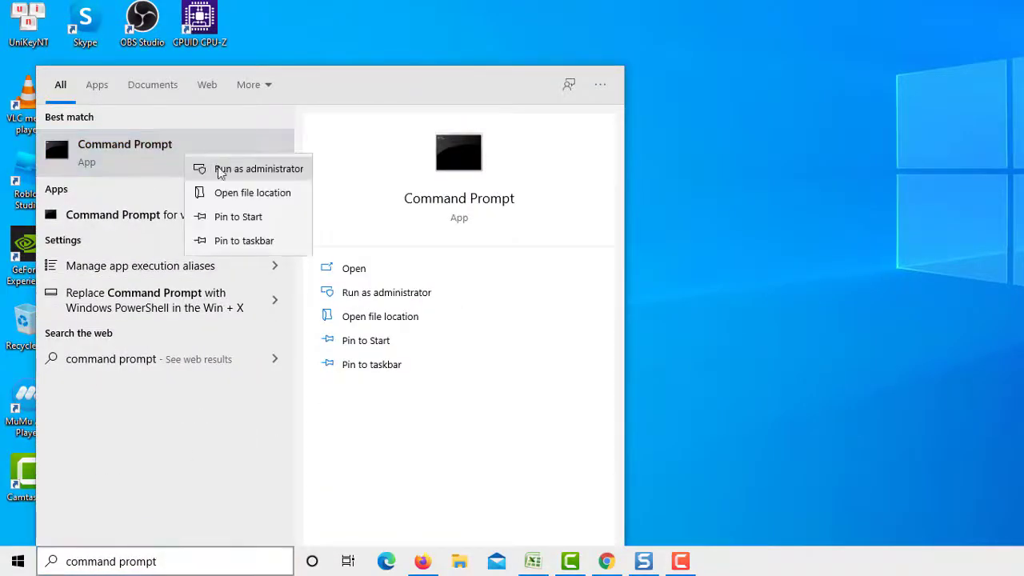
left_click(228, 167)
type("ipconfig /flushdns")
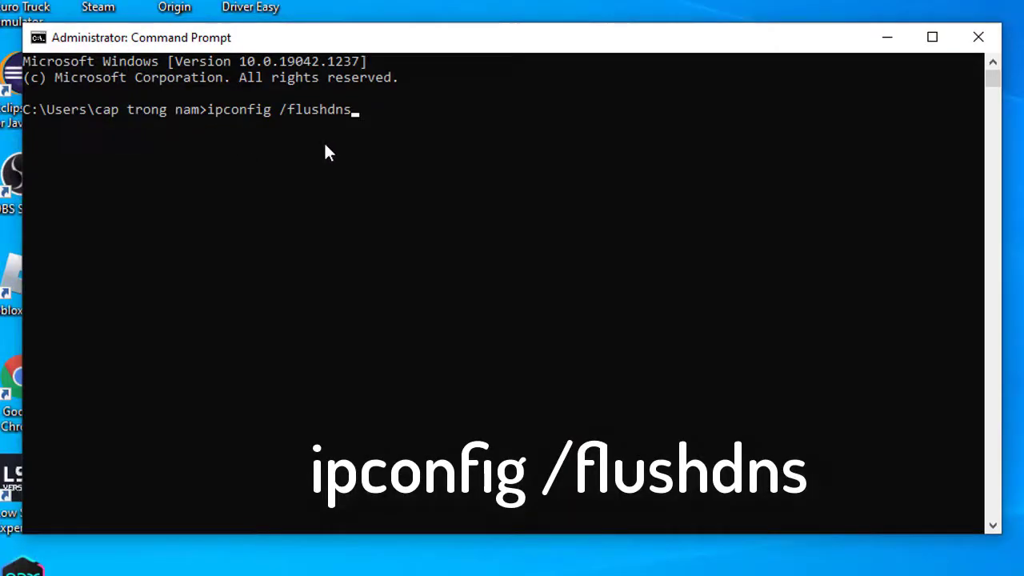
key("Return")
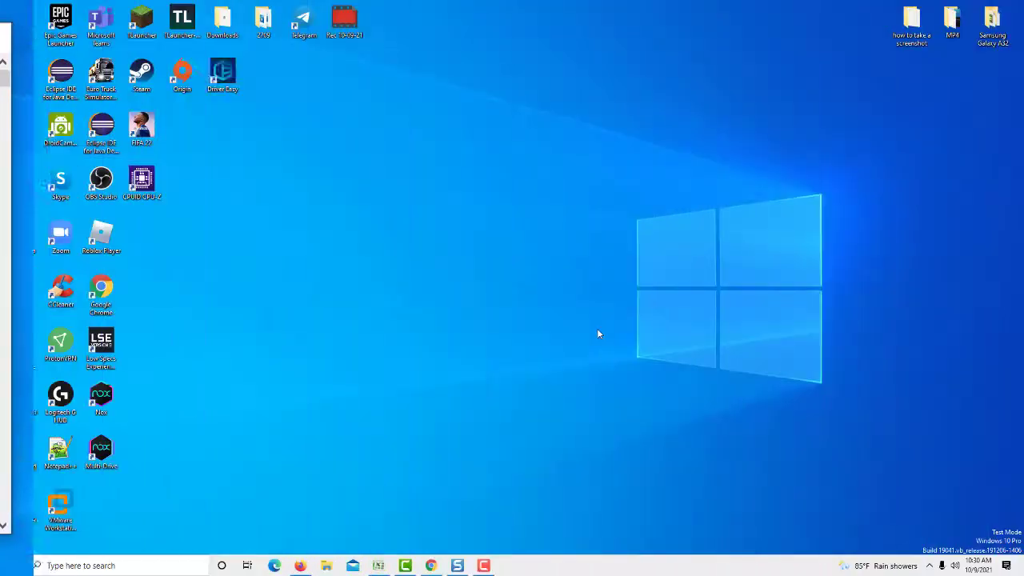
- Search automatically for a newer NVIDIA GeForce GTX 1070 Ti driver in Device Manager
left_click(120, 566)
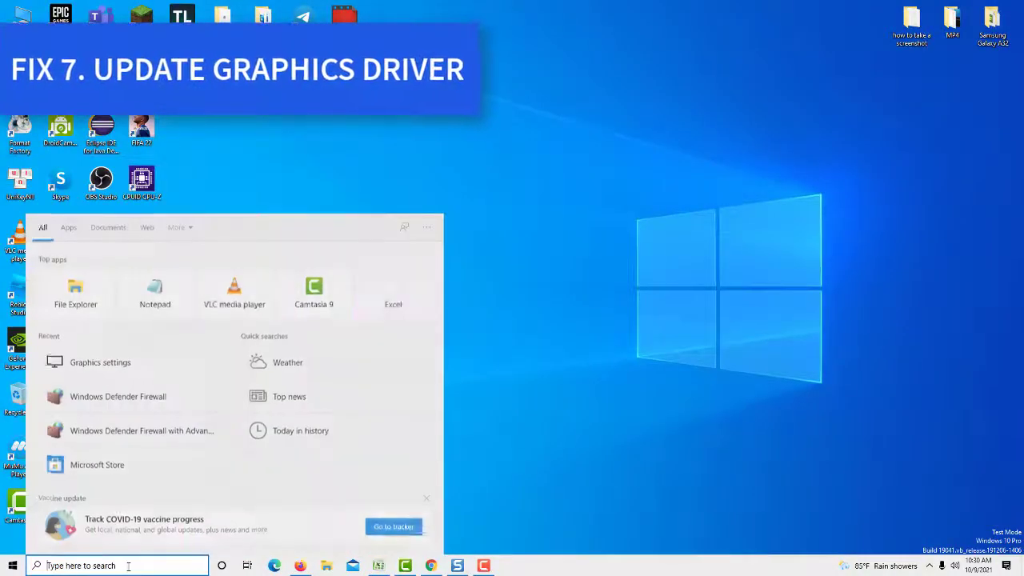
type("device manag")
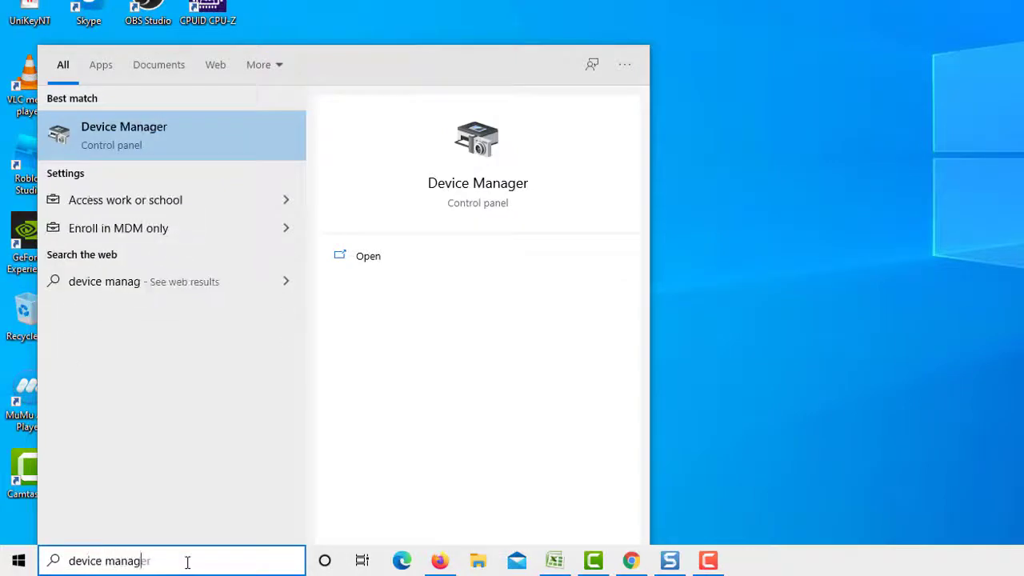
type("er")
left_click(188, 135)
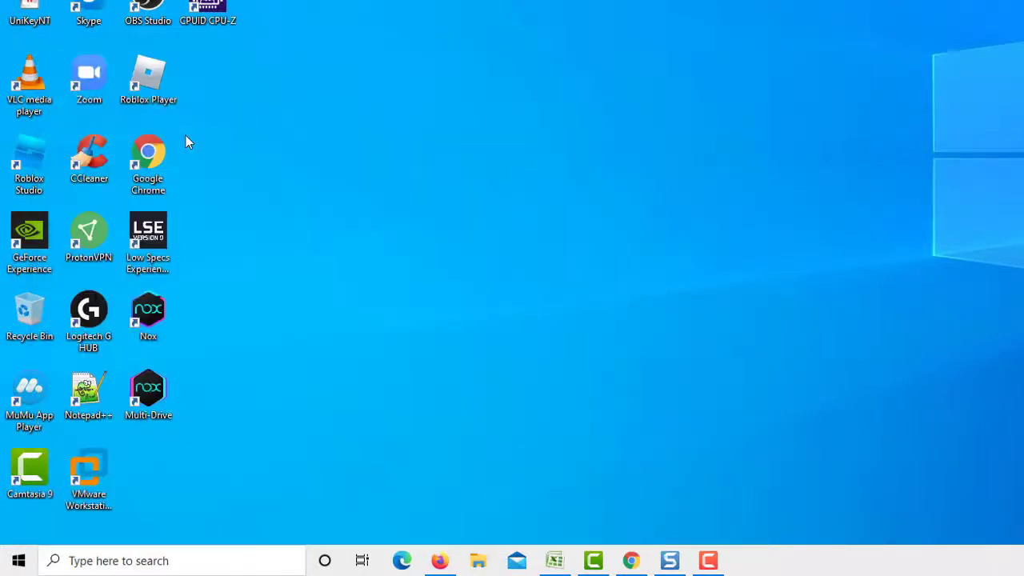
left_click(132, 160)
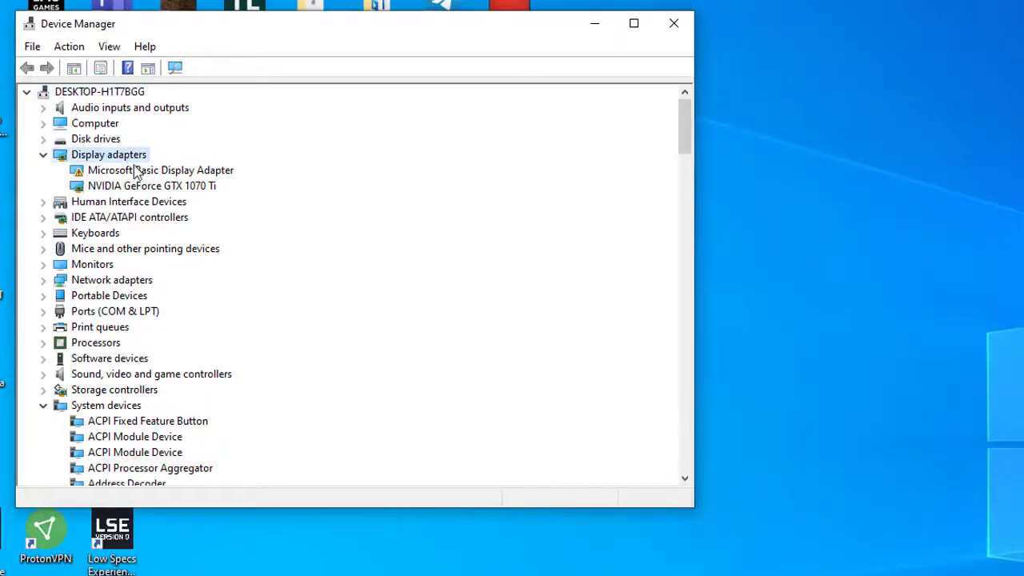
left_click(186, 189)
right_click(189, 189)
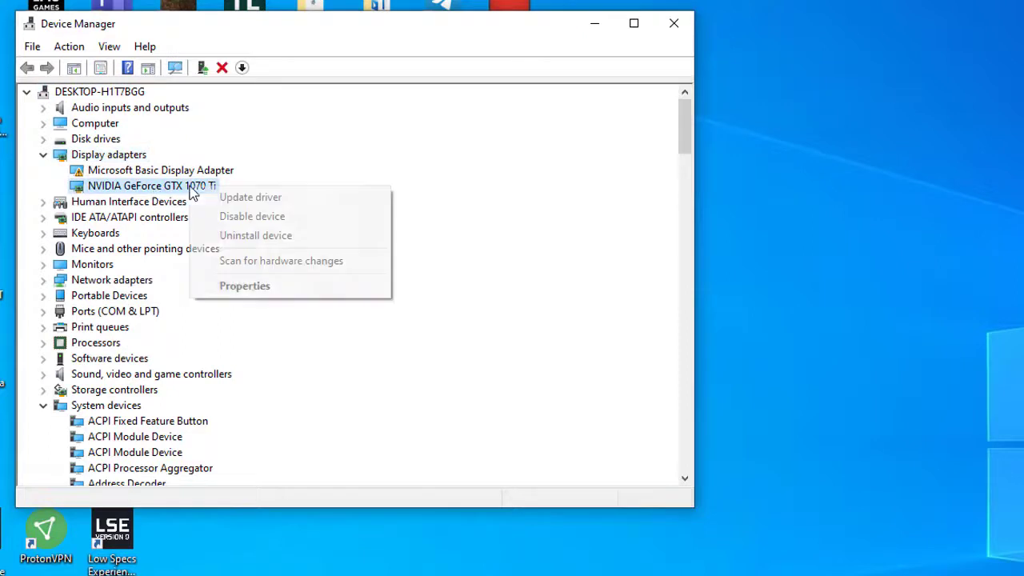
left_click(291, 204)
left_click(338, 245)
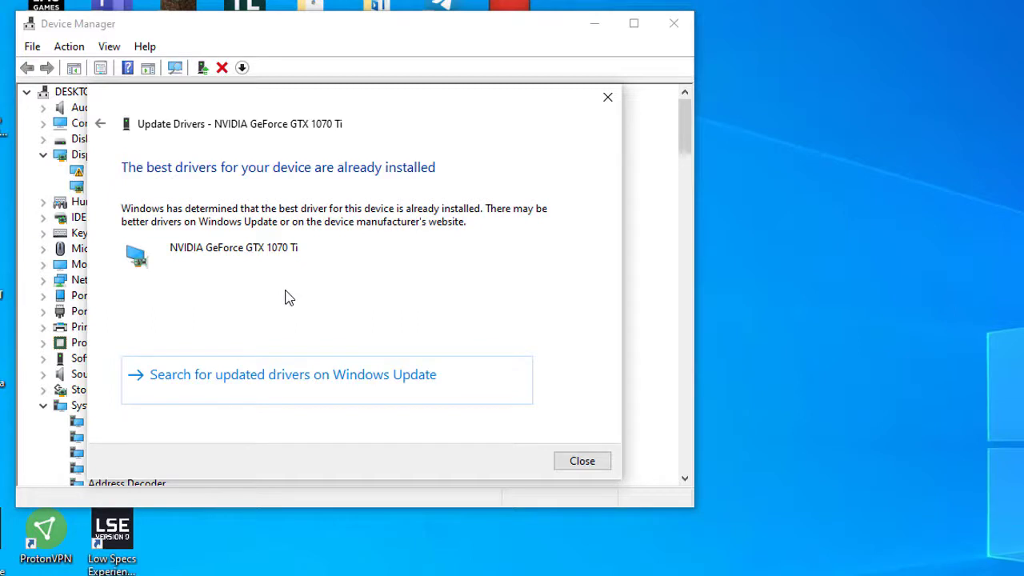
left_click(571, 469)
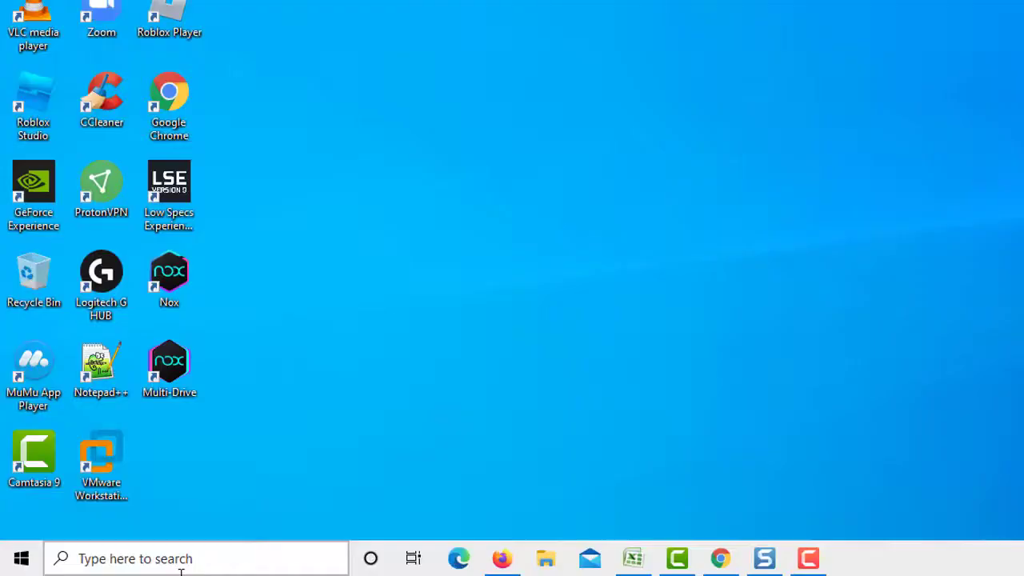
- In Graphics settings, add the Netflix Microsoft Store app to the preference list
left_click(181, 559)
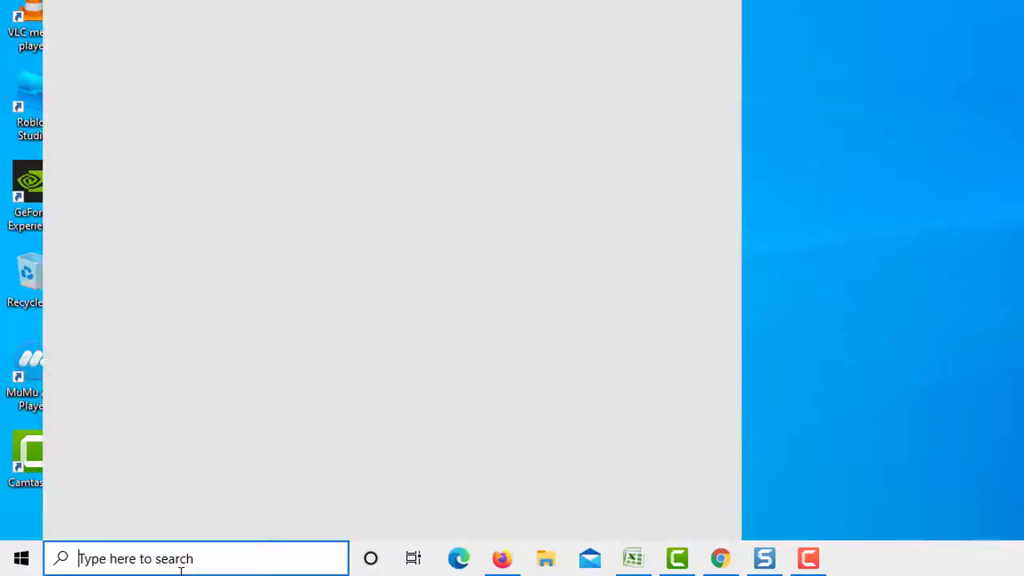
type("Graphics Settings")
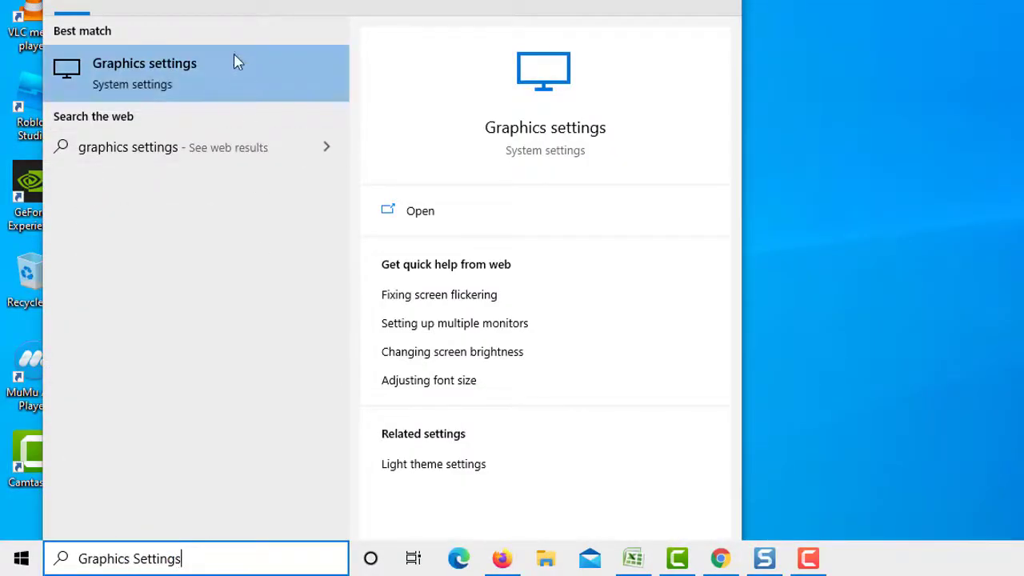
left_click(214, 70)
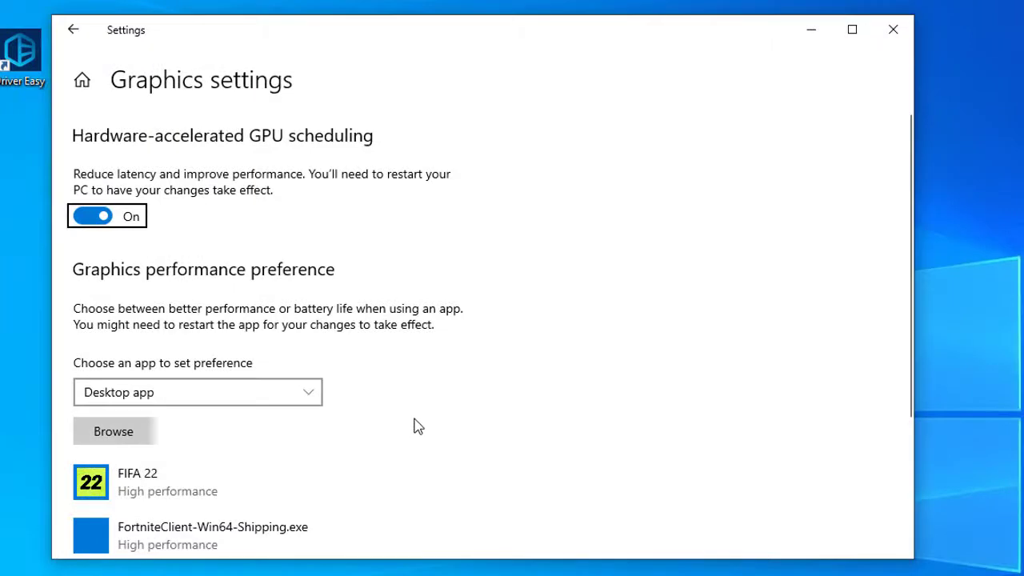
left_click(263, 392)
left_click(213, 430)
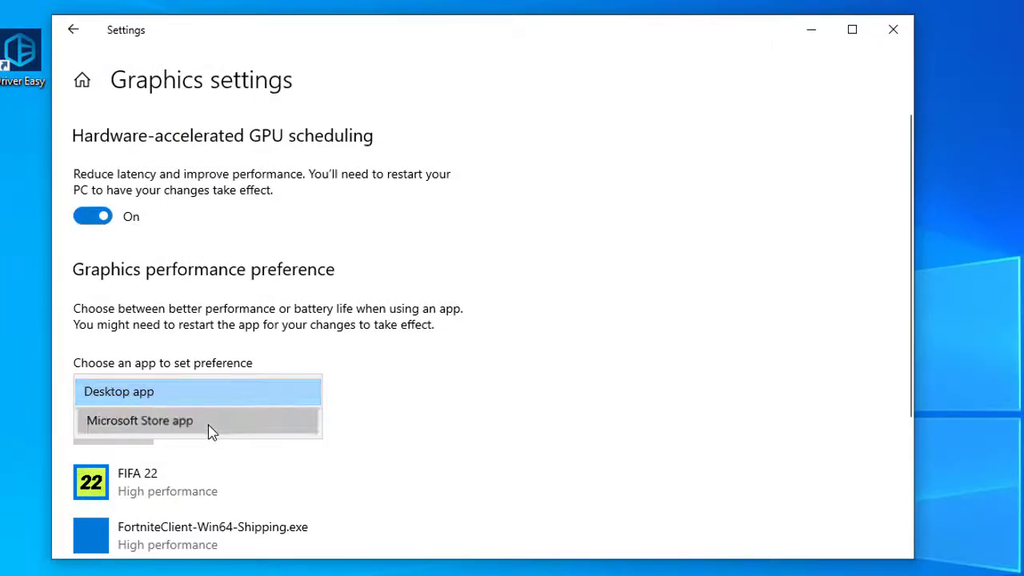
left_click(282, 443)
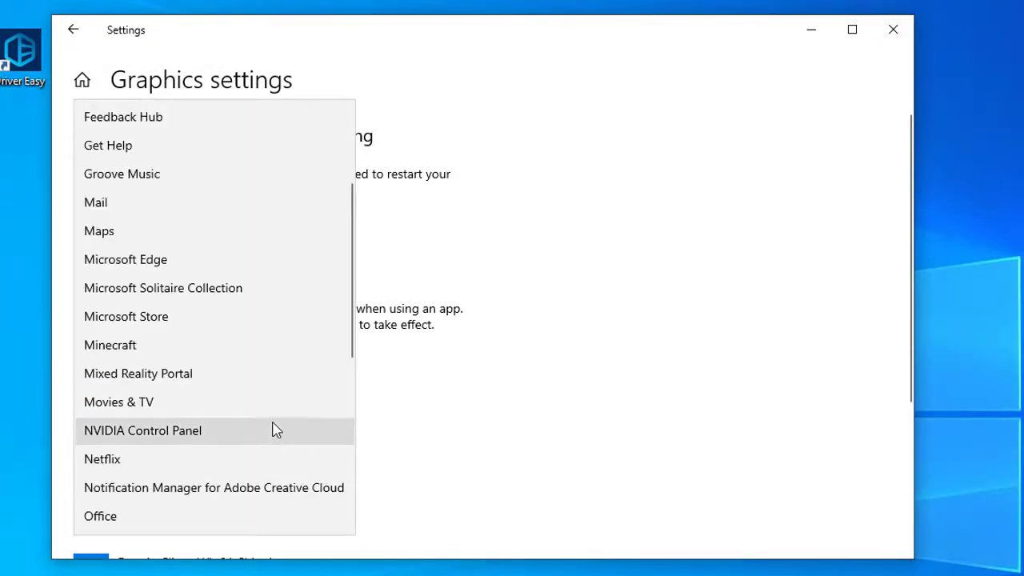
left_click(200, 468)
scroll(238, 469, "down", 3)
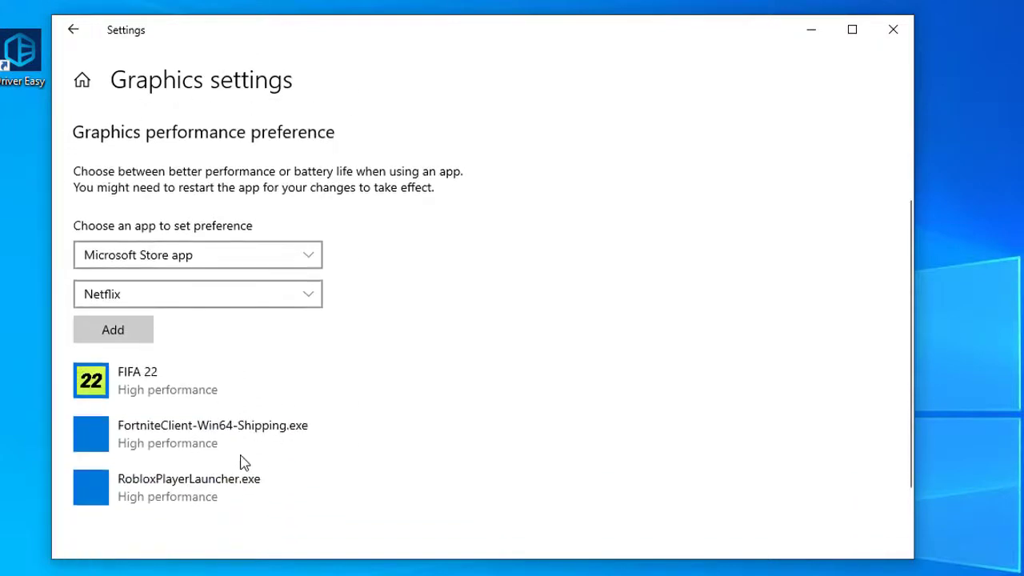
left_click(148, 340)
- Set Netflix's graphics preference to High performance and save it
scroll(240, 368, "down", 2)
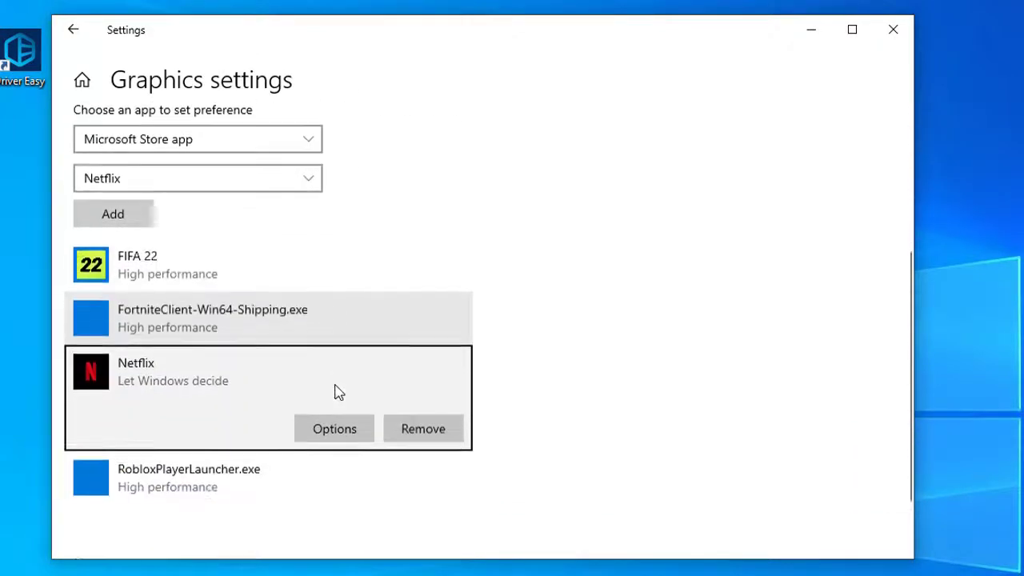
left_click(338, 410)
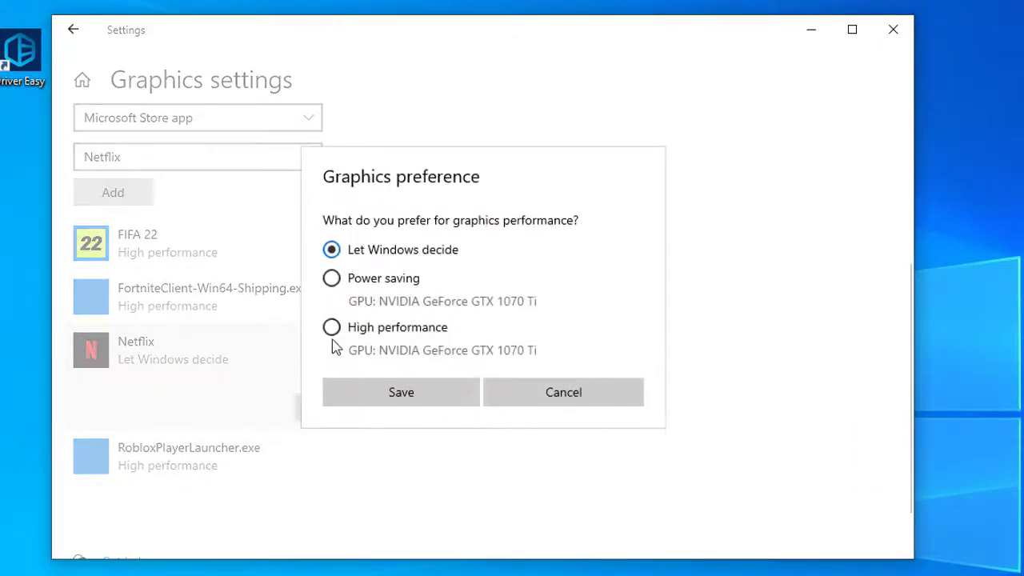
left_click(398, 393)
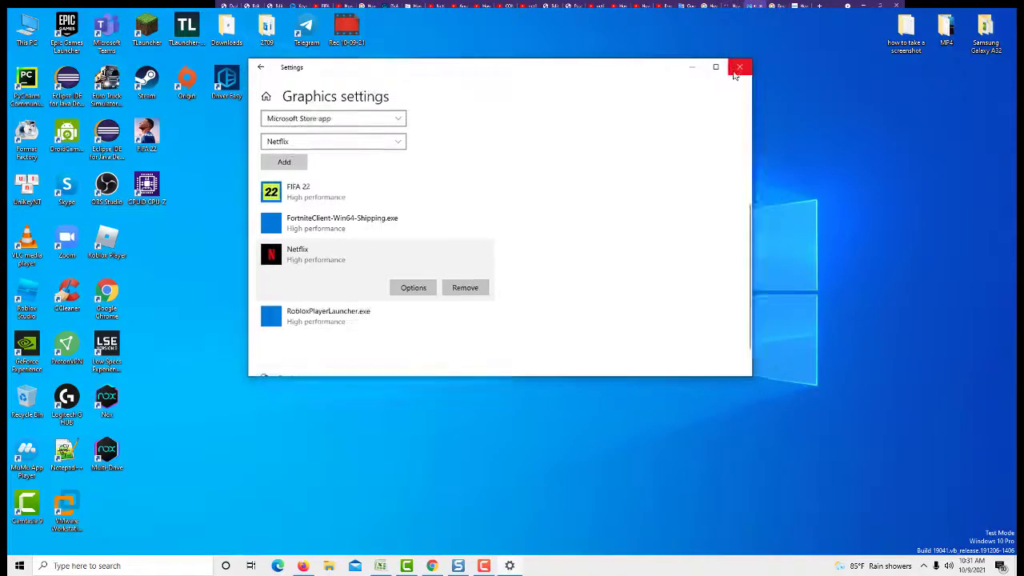
- Close Settings and relaunch Netflix by searching the taskbar for 'net'
left_click(739, 64)
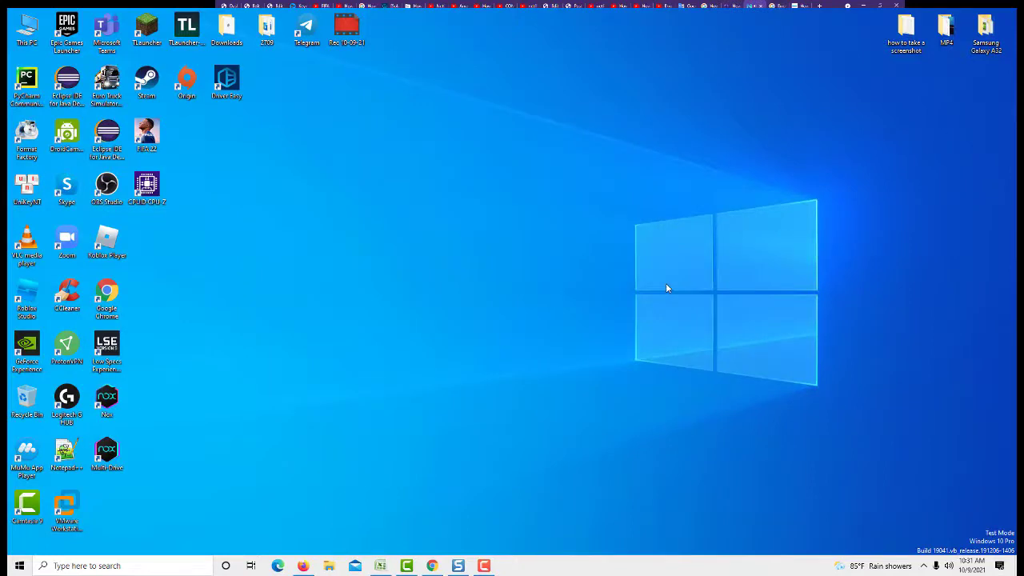
left_click(208, 570)
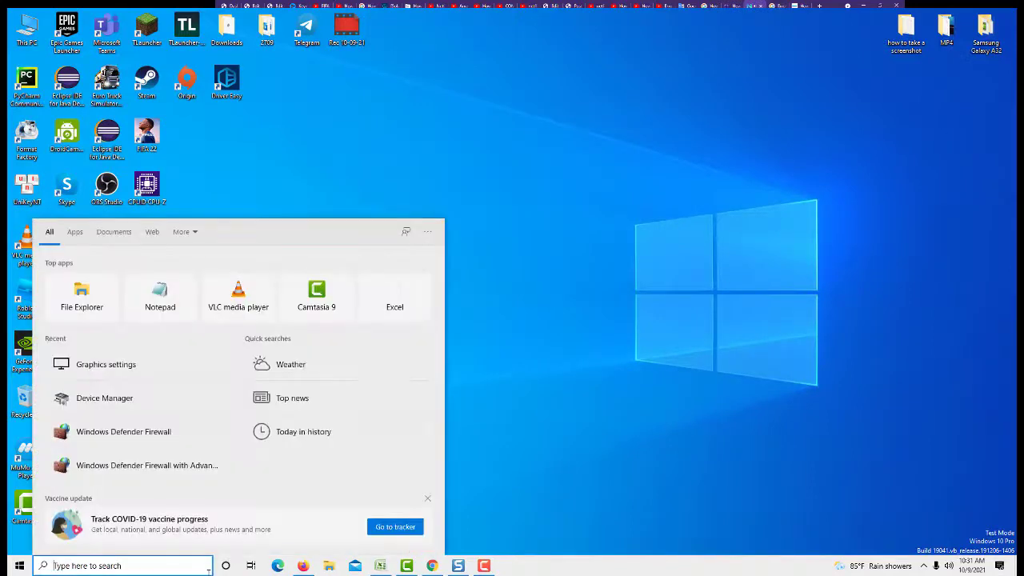
type("net")
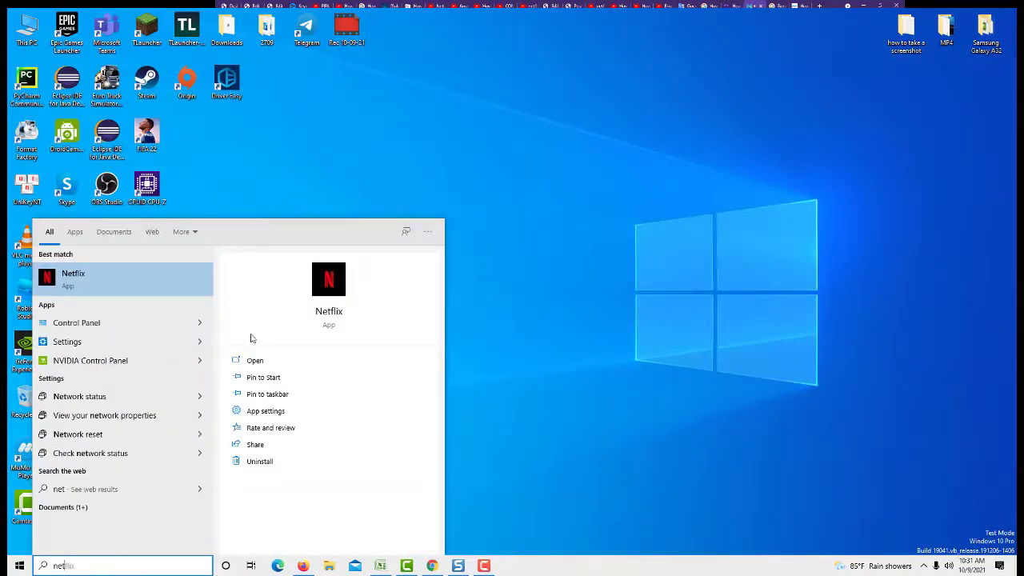
left_click(158, 288)
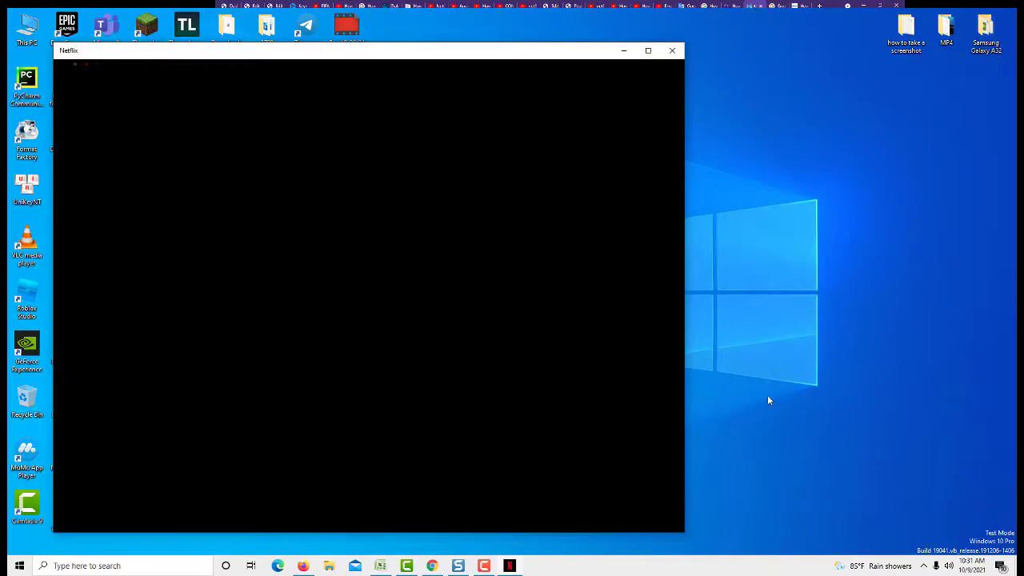